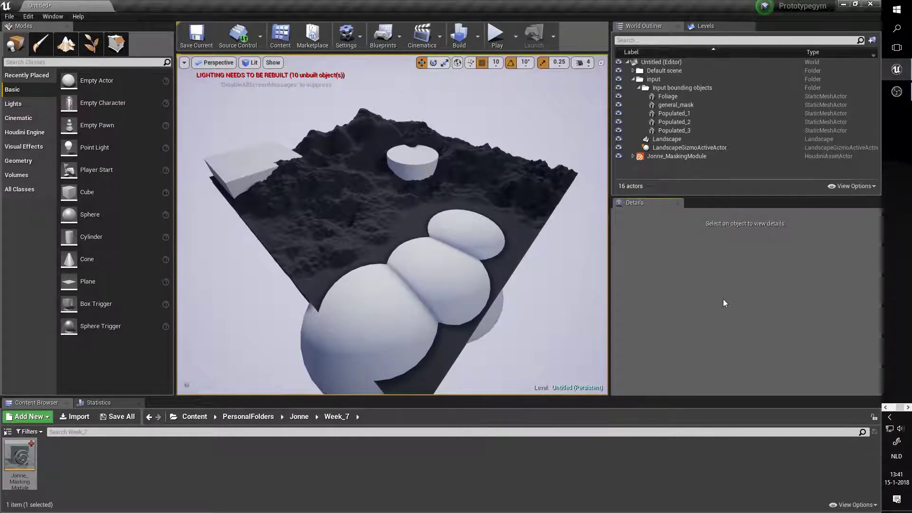
Orbit around the terrain and select the Jonne_MaskingModule actor in the World Outliner.
{"action": "right_click_drag", "start_coordinate": [514, 280], "coordinate": [535, 272]}
{"action": "left_click_drag", "start_coordinate": [552, 265], "coordinate": [566, 266]}
{"action": "left_click", "coordinate": [633, 156]}
{"action": "left_click", "coordinate": [665, 157]}
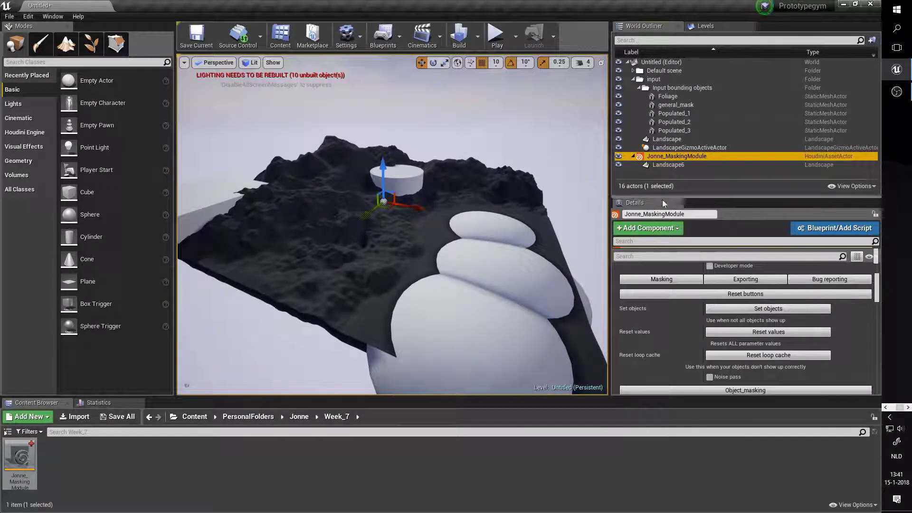
{"action": "left_click_drag", "start_coordinate": [662, 196], "coordinate": [663, 223]}
{"action": "scroll", "coordinate": [674, 327], "scroll_direction": "up", "scroll_amount": 5}
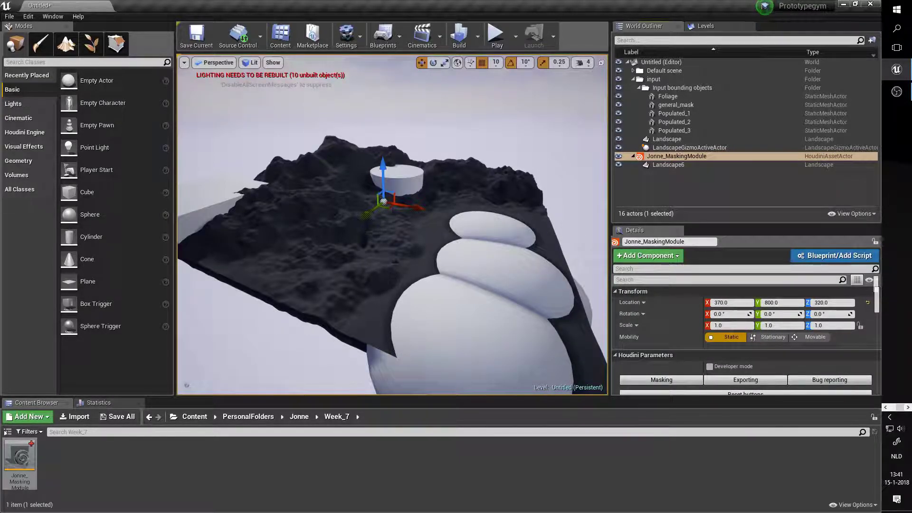
Fly the camera over the terrain, then delete the masking module with its landscape.
{"action": "right_click_drag", "start_coordinate": [380, 246], "coordinate": [379, 261]}
{"action": "key", "text": "w"}
{"action": "scroll", "coordinate": [383, 243], "scroll_direction": "down", "scroll_amount": 3}
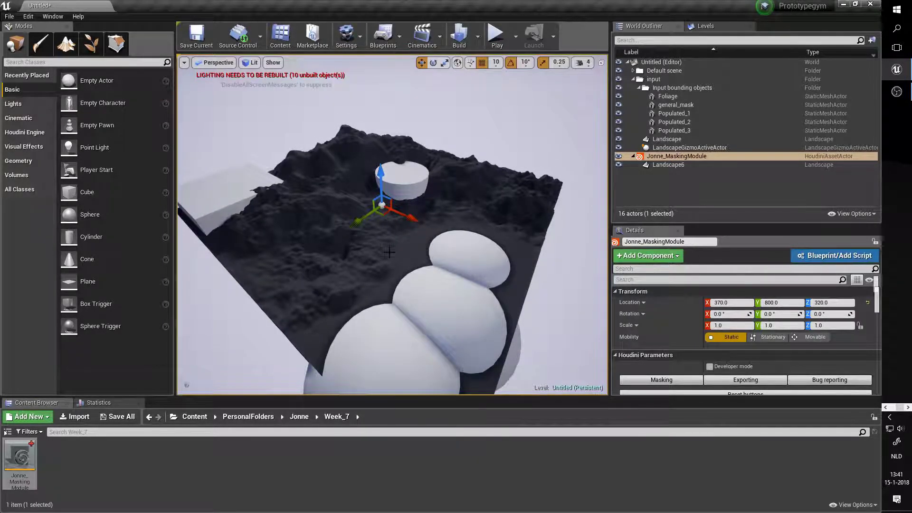
{"action": "scroll", "coordinate": [383, 235], "scroll_direction": "up", "scroll_amount": 3}
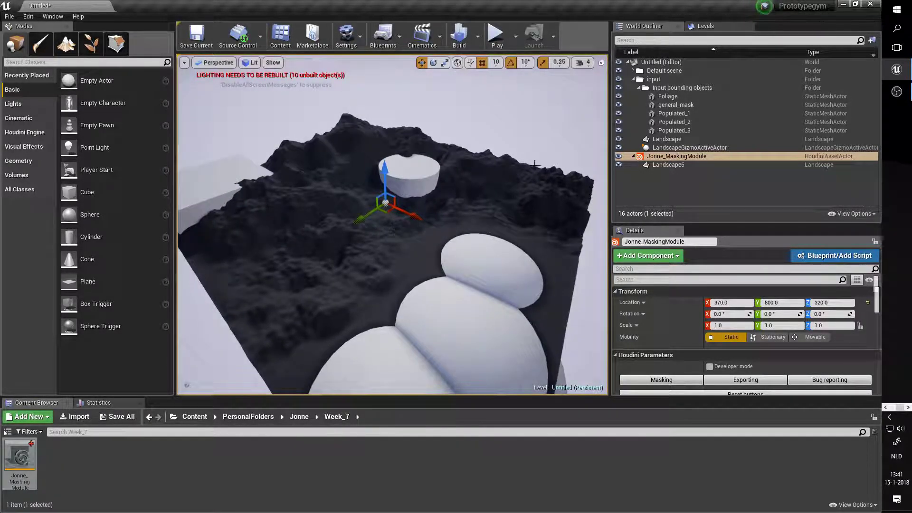
{"action": "key", "text": "Delete"}
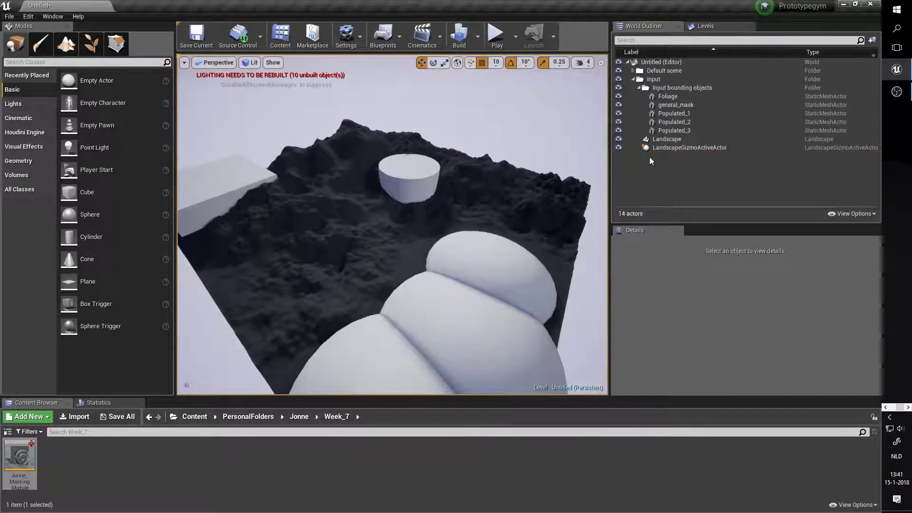
Place a new Jonne_MaskingModule from the Content Browser near the terrain centre and scroll to its parameters.
{"action": "left_click_drag", "start_coordinate": [23, 459], "coordinate": [398, 243]}
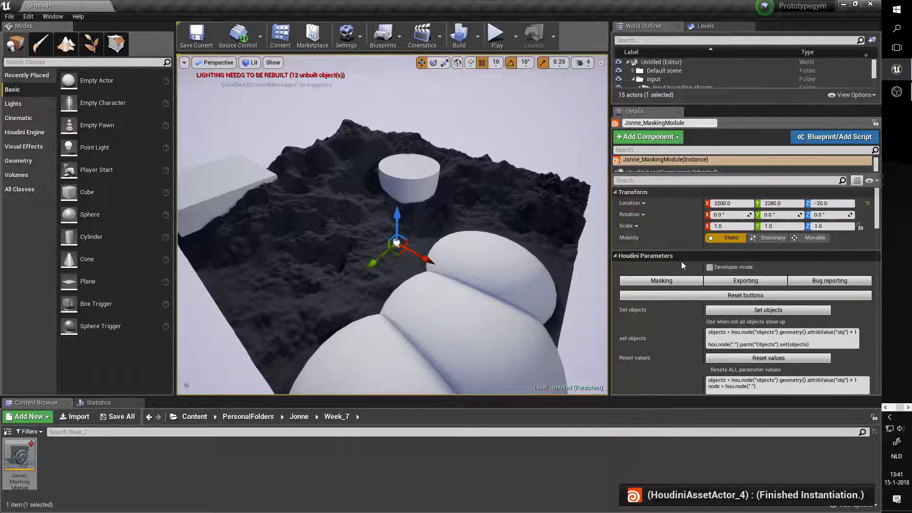
{"action": "scroll", "coordinate": [688, 287], "scroll_direction": "down", "scroll_amount": 10}
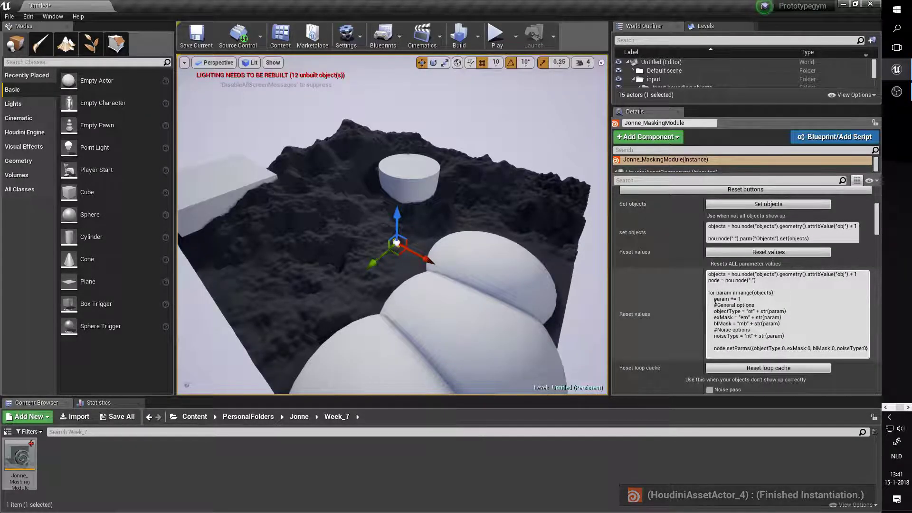
{"action": "scroll", "coordinate": [689, 278], "scroll_direction": "down", "scroll_amount": 10}
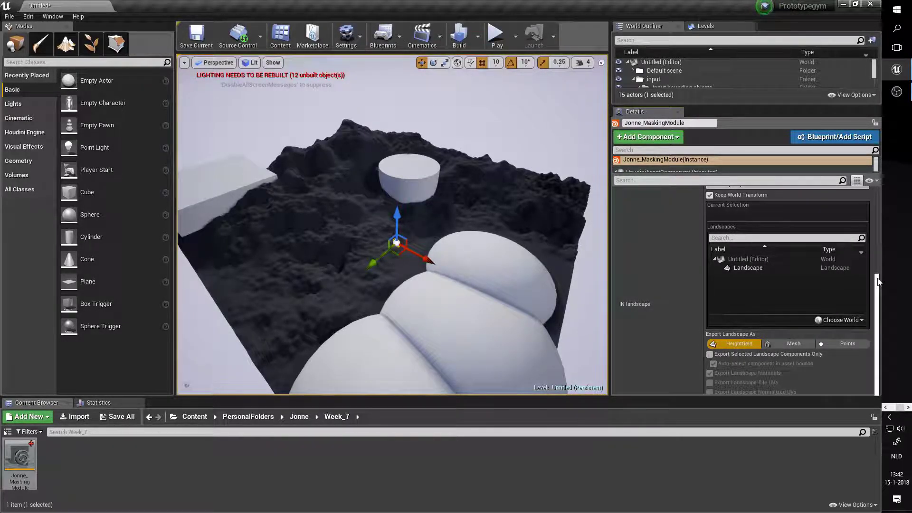
{"action": "left_click_drag", "start_coordinate": [878, 278], "coordinate": [879, 281]}
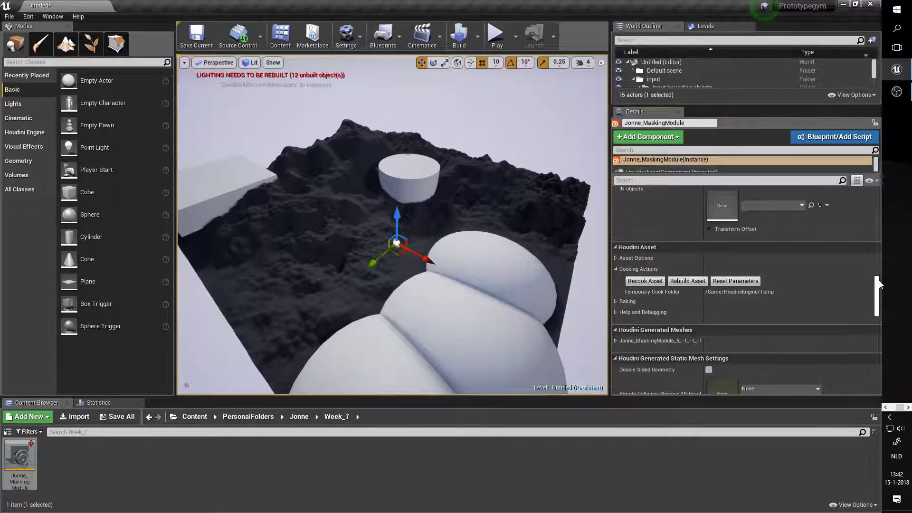
Rebuild the masking asset via Rebuild Asset and review its regenerated parameters.
{"action": "left_click", "coordinate": [678, 284]}
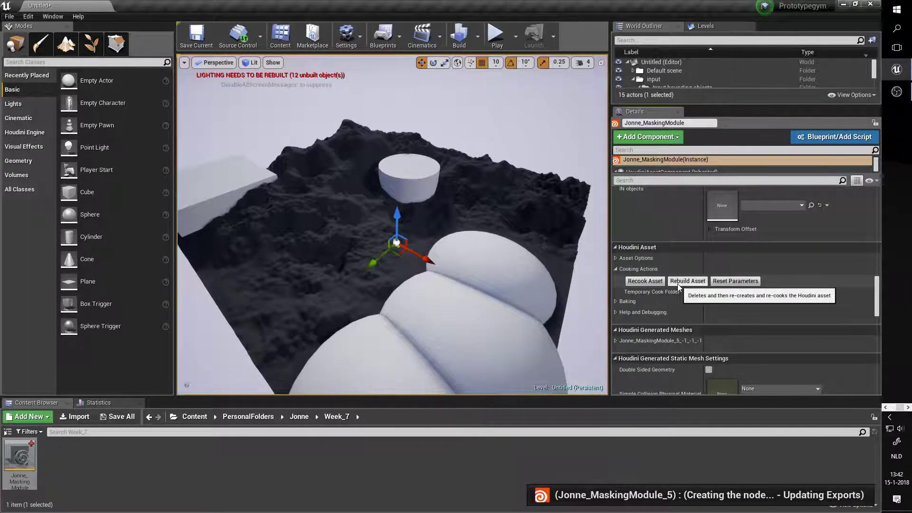
{"action": "scroll", "coordinate": [663, 227], "scroll_direction": "down", "scroll_amount": 3}
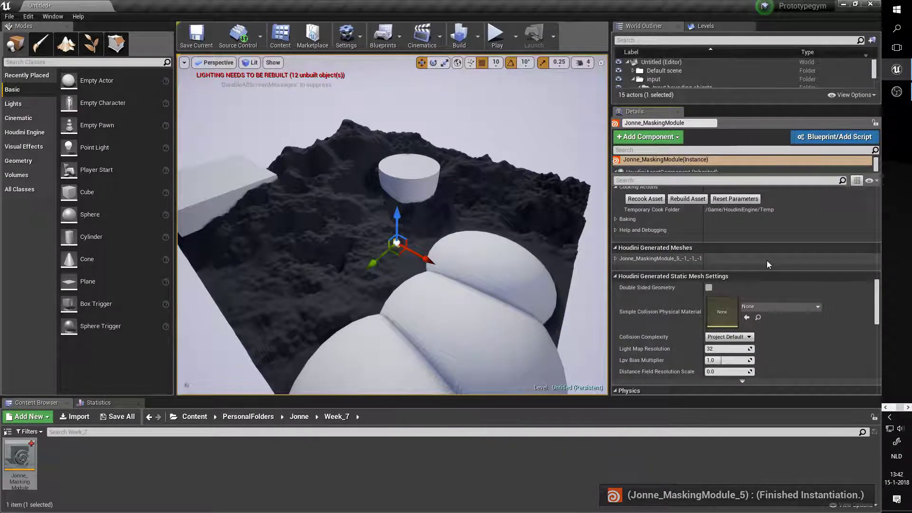
{"action": "scroll", "coordinate": [766, 261], "scroll_direction": "up", "scroll_amount": 10}
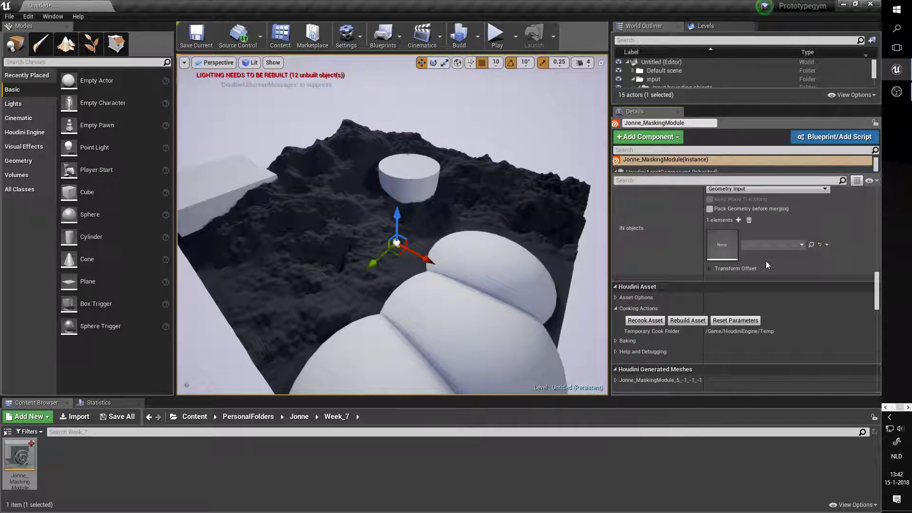
{"action": "scroll", "coordinate": [766, 265], "scroll_direction": "up", "scroll_amount": 10}
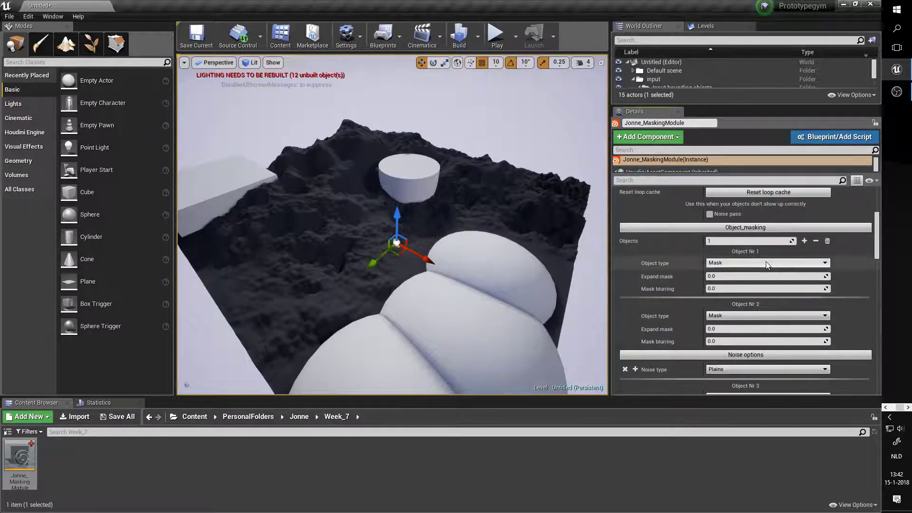
{"action": "scroll", "coordinate": [766, 261], "scroll_direction": "down", "scroll_amount": 4}
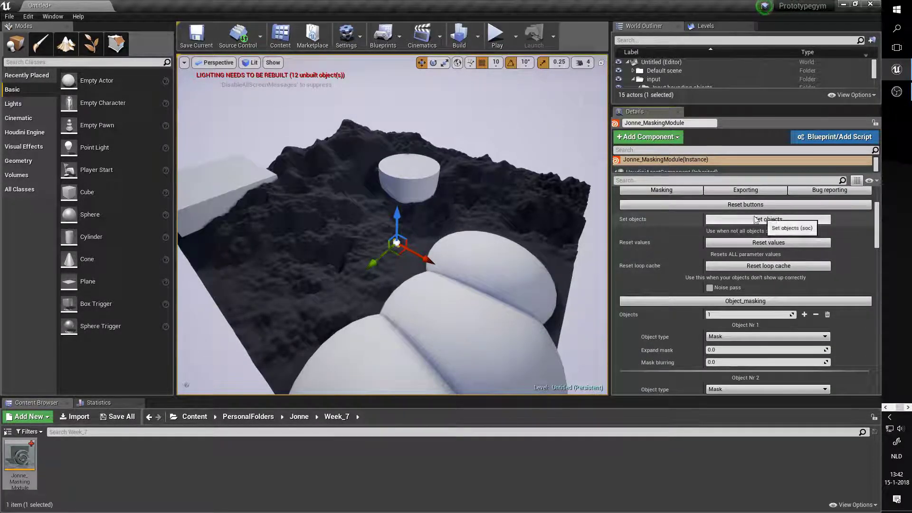
{"action": "scroll", "coordinate": [761, 275], "scroll_direction": "up", "scroll_amount": 4}
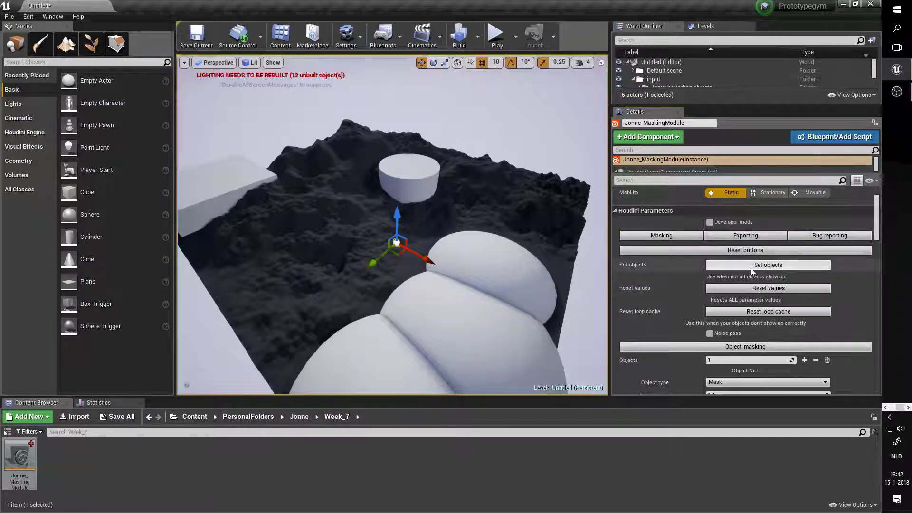
{"action": "scroll", "coordinate": [708, 318], "scroll_direction": "down", "scroll_amount": 3}
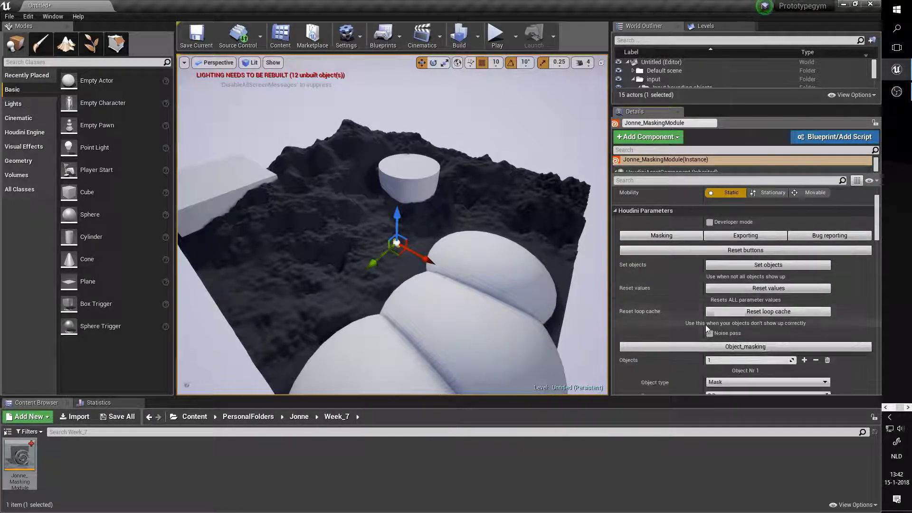
Refresh the masking list with Set objects and review Object Nr 1–4 and the Houdini Inputs.
{"action": "scroll", "coordinate": [767, 280], "scroll_direction": "up", "scroll_amount": 3}
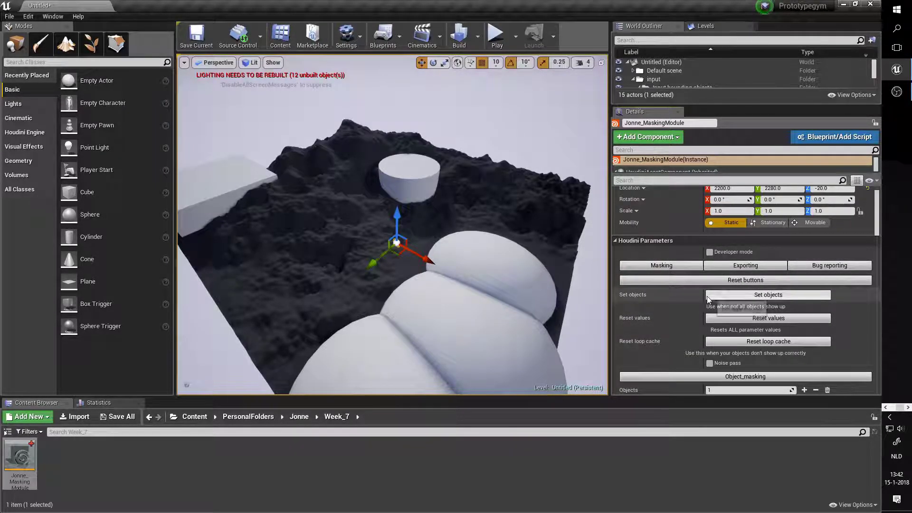
{"action": "scroll", "coordinate": [708, 304], "scroll_direction": "down", "scroll_amount": 1}
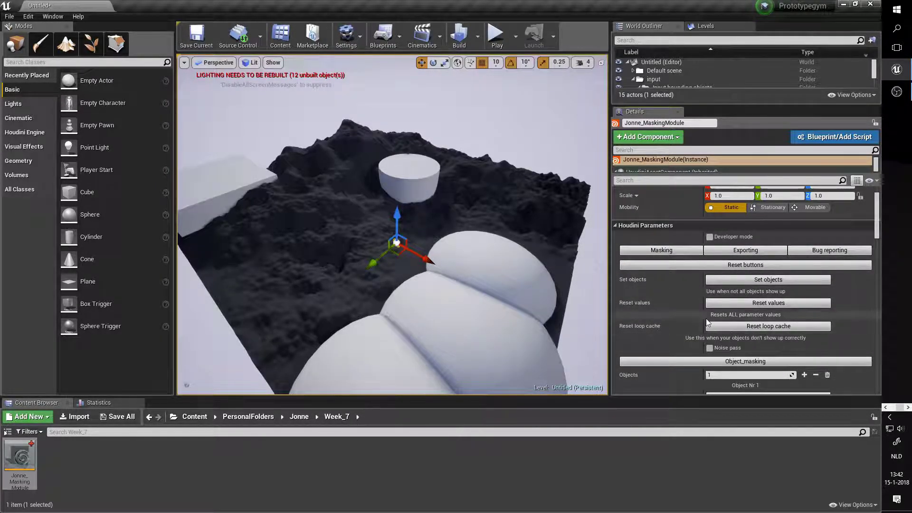
{"action": "scroll", "coordinate": [689, 308], "scroll_direction": "down", "scroll_amount": 1}
{"action": "left_click", "coordinate": [731, 265]}
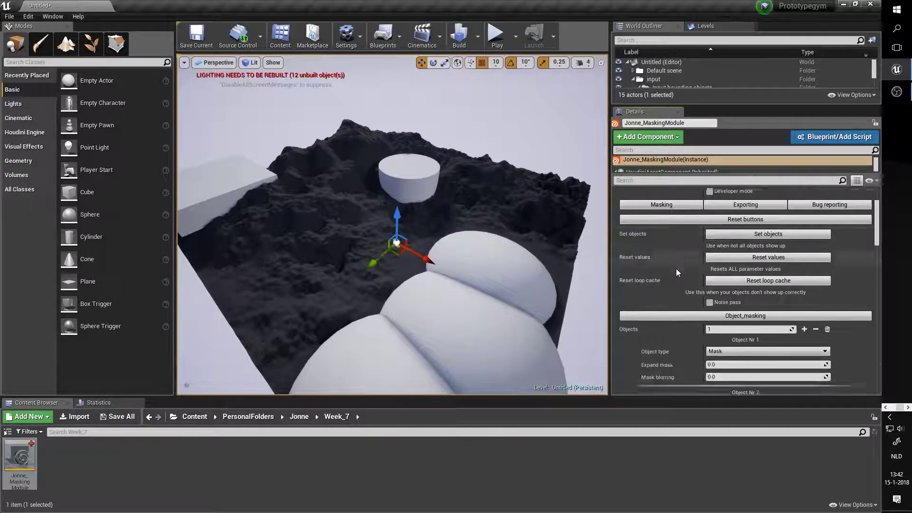
{"action": "scroll", "coordinate": [676, 269], "scroll_direction": "down", "scroll_amount": 5}
{"action": "scroll", "coordinate": [708, 271], "scroll_direction": "down", "scroll_amount": 5}
{"action": "scroll", "coordinate": [726, 322], "scroll_direction": "up", "scroll_amount": 6}
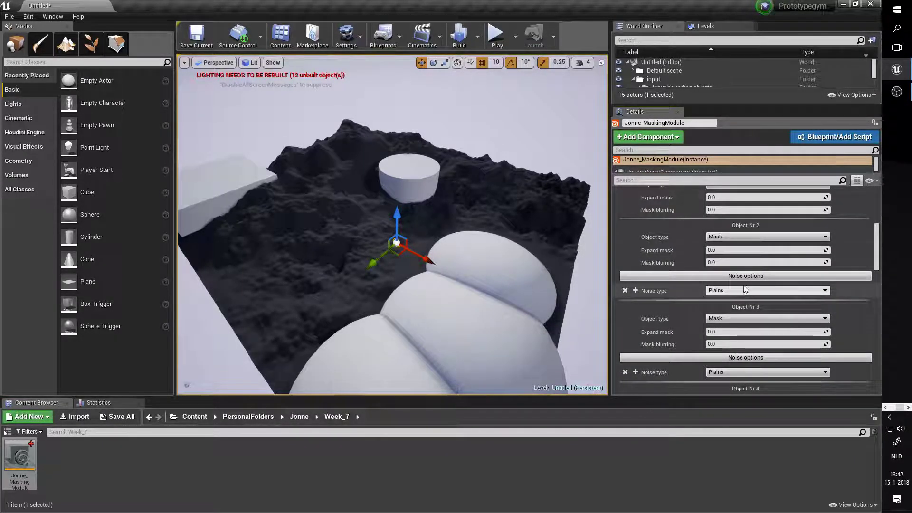
{"action": "scroll", "coordinate": [702, 252], "scroll_direction": "up", "scroll_amount": 3}
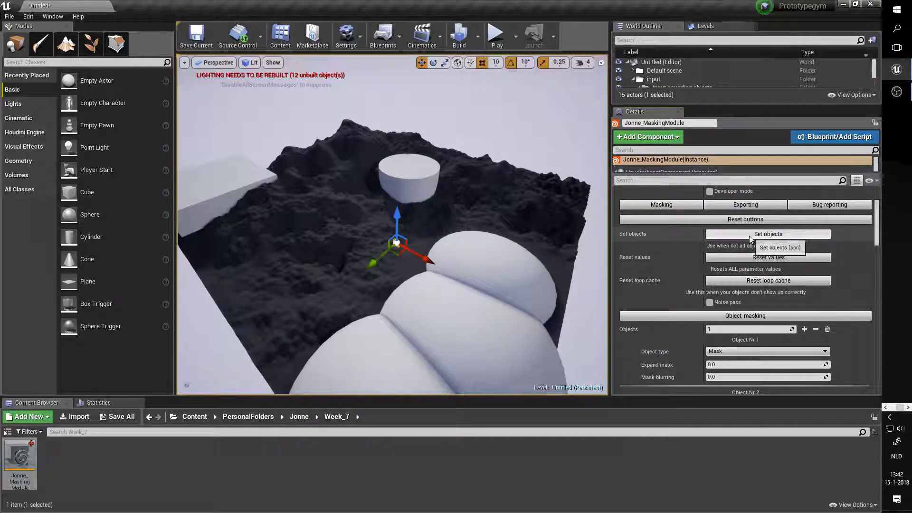
{"action": "scroll", "coordinate": [743, 321], "scroll_direction": "down", "scroll_amount": 3}
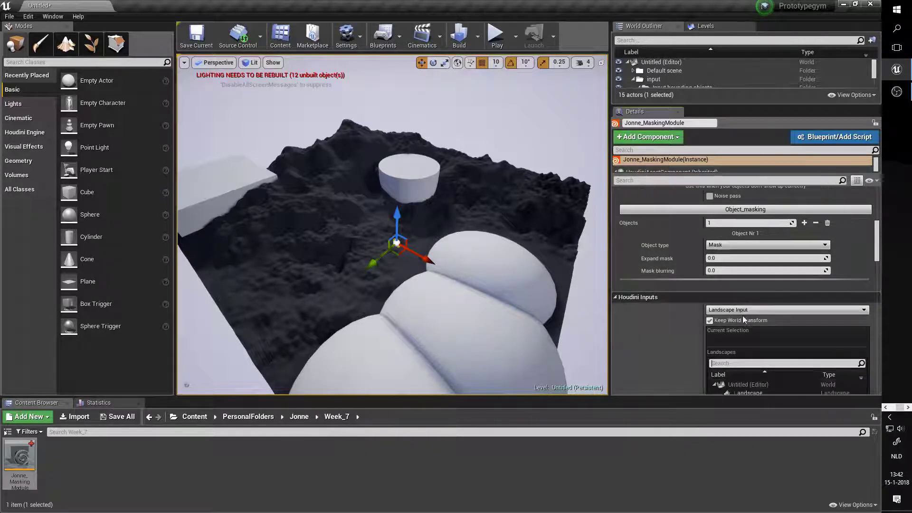
{"action": "scroll", "coordinate": [711, 268], "scroll_direction": "up", "scroll_amount": 3}
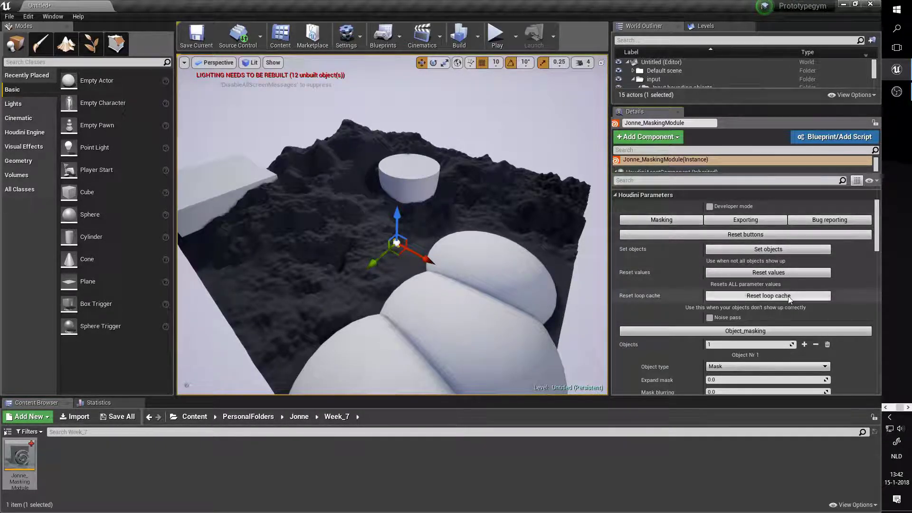
{"action": "scroll", "coordinate": [782, 277], "scroll_direction": "down", "scroll_amount": 3}
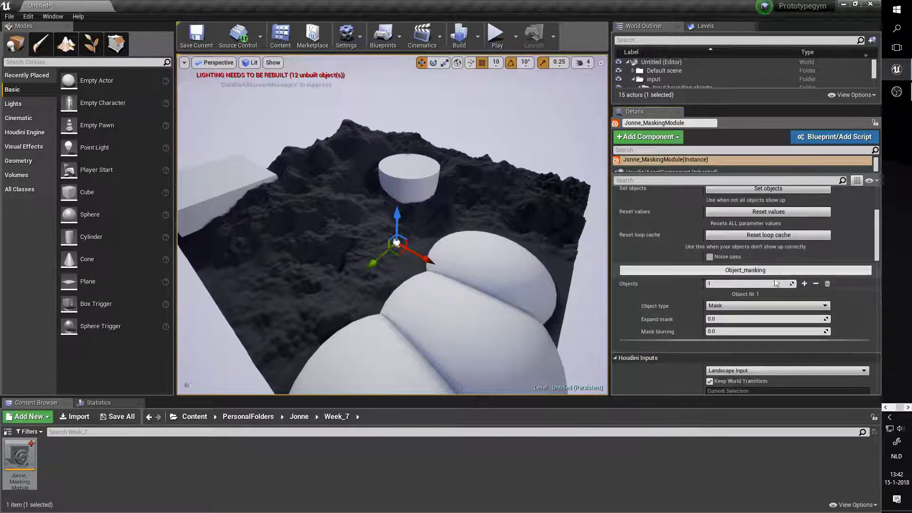
{"action": "left_click", "coordinate": [719, 317]}
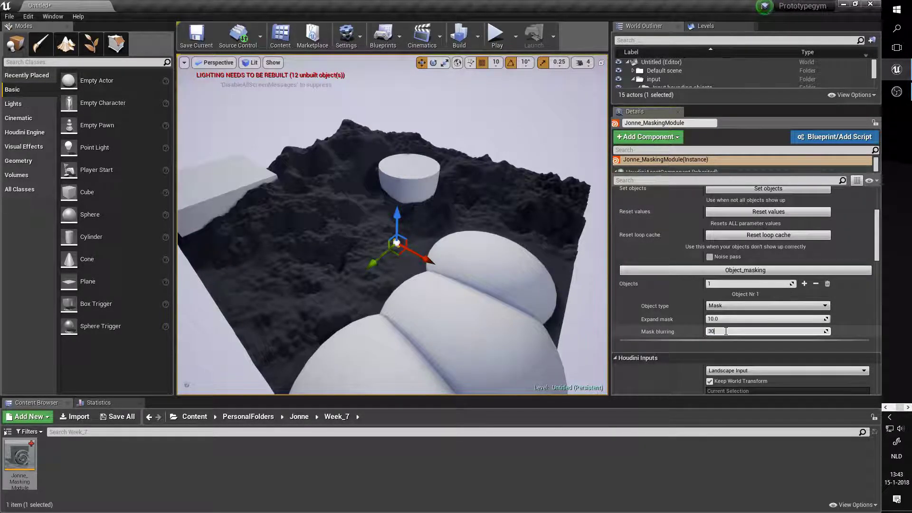
{"action": "scroll", "coordinate": [855, 309], "scroll_direction": "up", "scroll_amount": 1}
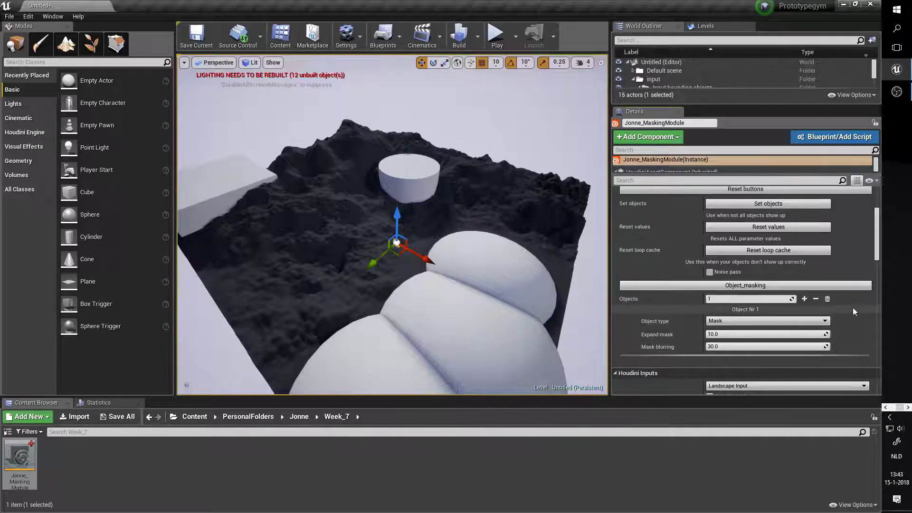
{"action": "left_click", "coordinate": [786, 229]}
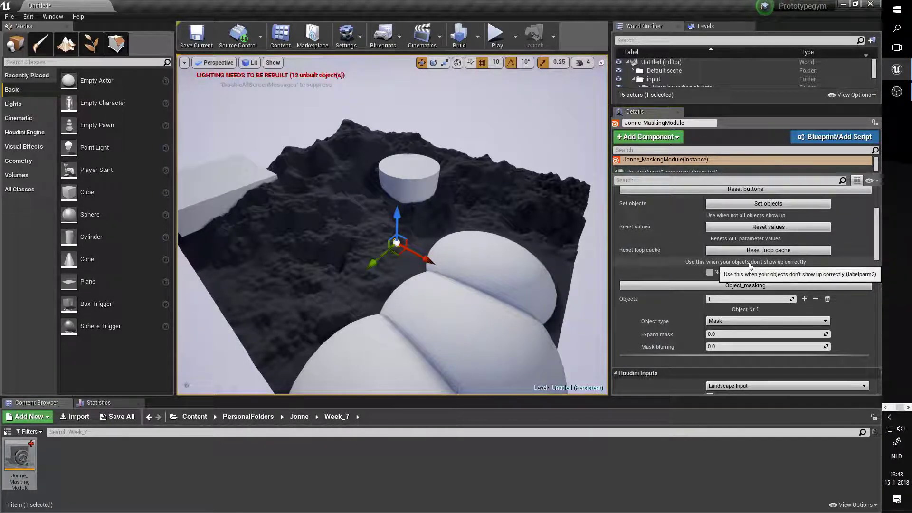
{"action": "left_click", "coordinate": [419, 190]}
{"action": "right_click_drag", "start_coordinate": [418, 190], "coordinate": [463, 187]}
{"action": "key", "text": "w"}
{"action": "key", "text": "s"}
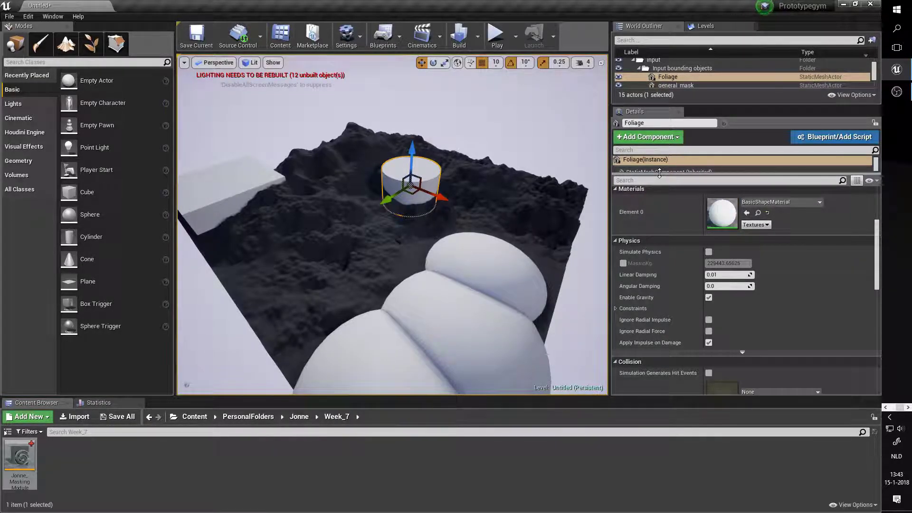
{"action": "left_click_drag", "start_coordinate": [660, 174], "coordinate": [663, 229]}
{"action": "left_click_drag", "start_coordinate": [650, 104], "coordinate": [660, 212]}
{"action": "left_click", "coordinate": [664, 158]}
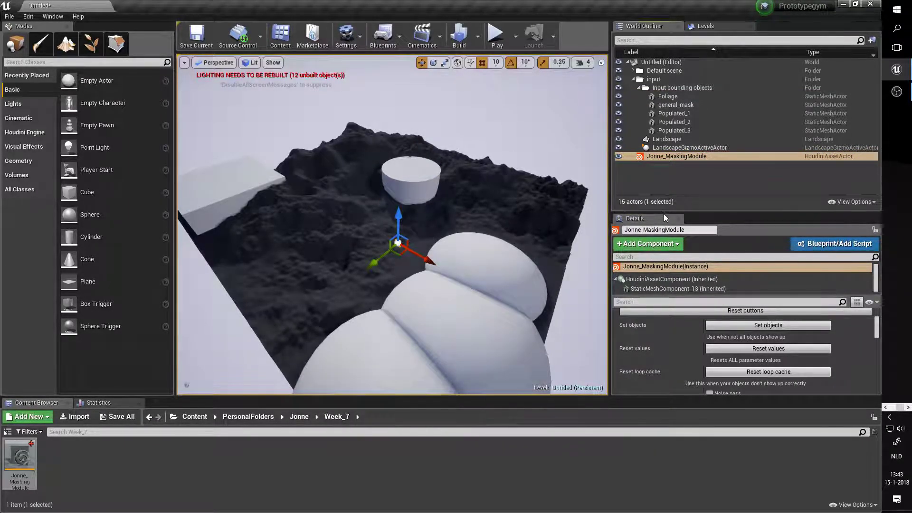
{"action": "left_click_drag", "start_coordinate": [664, 213], "coordinate": [666, 79]}
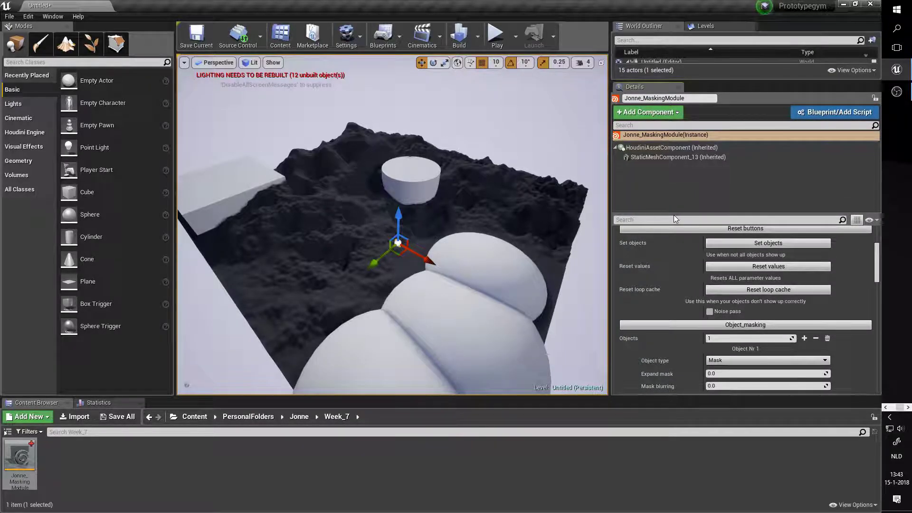
Set the IN landscape input to the level's Landscape, shown as Landscape_0.
{"action": "left_click_drag", "start_coordinate": [674, 215], "coordinate": [747, 142]}
{"action": "scroll", "coordinate": [861, 233], "scroll_direction": "down", "scroll_amount": 4}
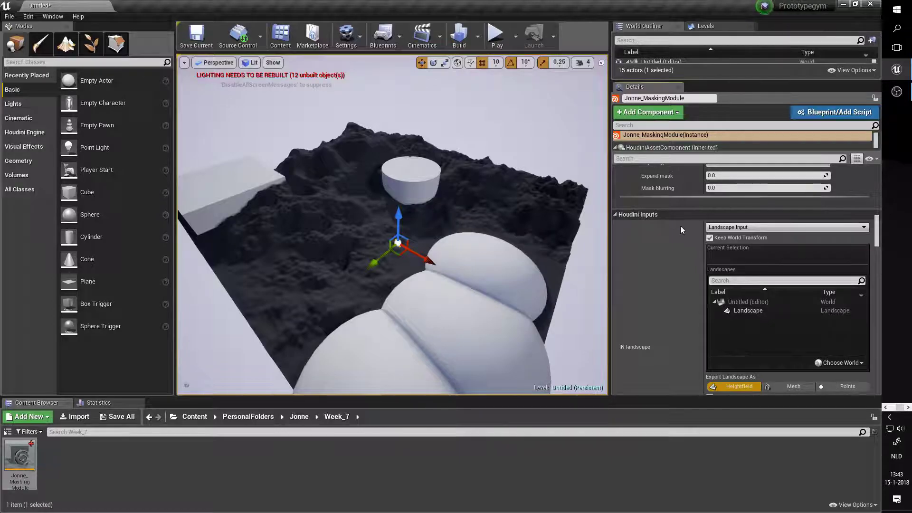
{"action": "left_click", "coordinate": [749, 311]}
{"action": "scroll", "coordinate": [684, 281], "scroll_direction": "down", "scroll_amount": 2}
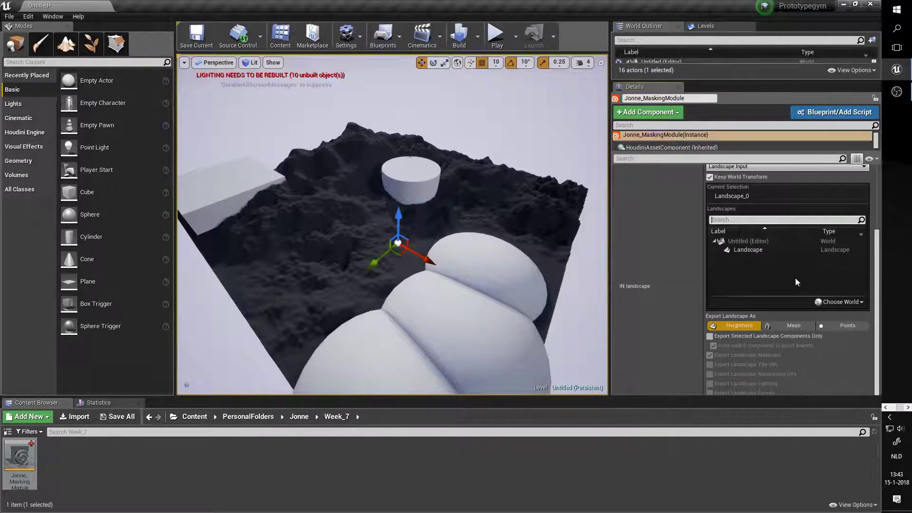
{"action": "left_click_drag", "start_coordinate": [878, 234], "coordinate": [879, 242]}
{"action": "scroll", "coordinate": [878, 243], "scroll_direction": "up", "scroll_amount": 3}
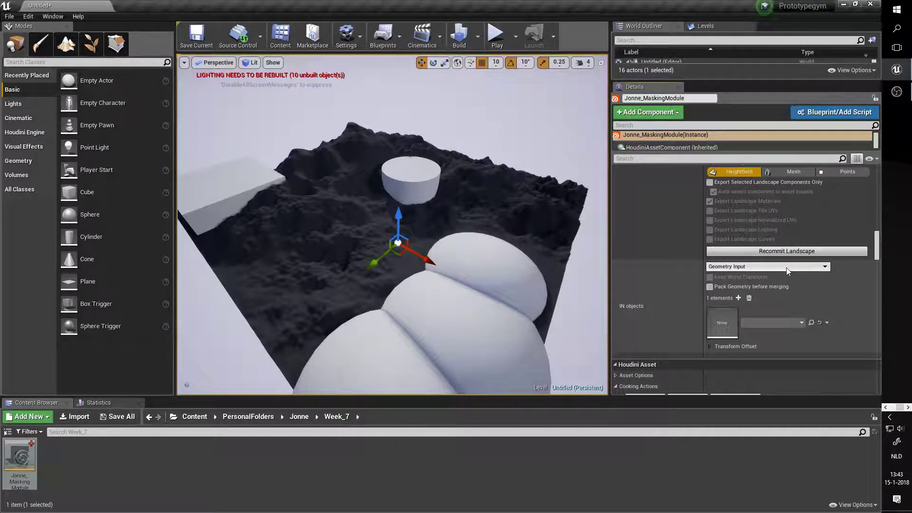
Set the IN objects input type to World Outliner Input.
{"action": "left_click", "coordinate": [722, 267]}
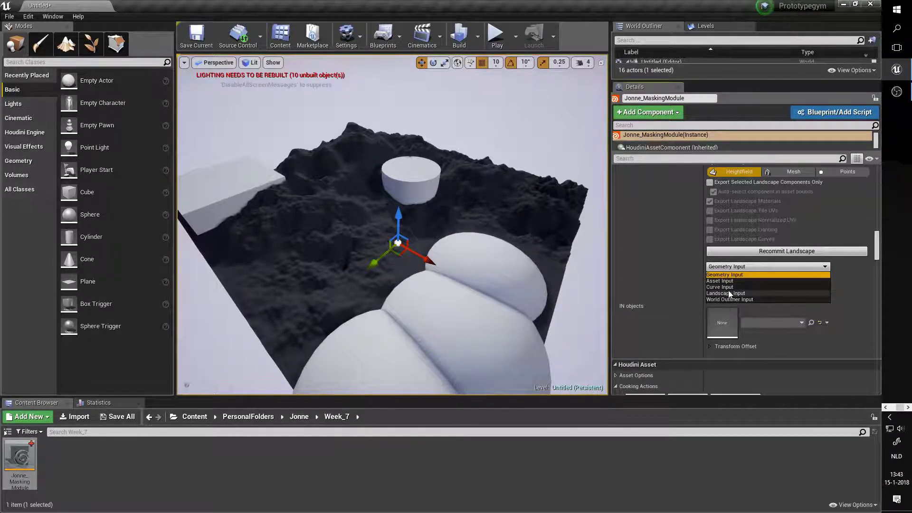
{"action": "left_click", "coordinate": [769, 298]}
{"action": "scroll", "coordinate": [784, 280], "scroll_direction": "down", "scroll_amount": 3}
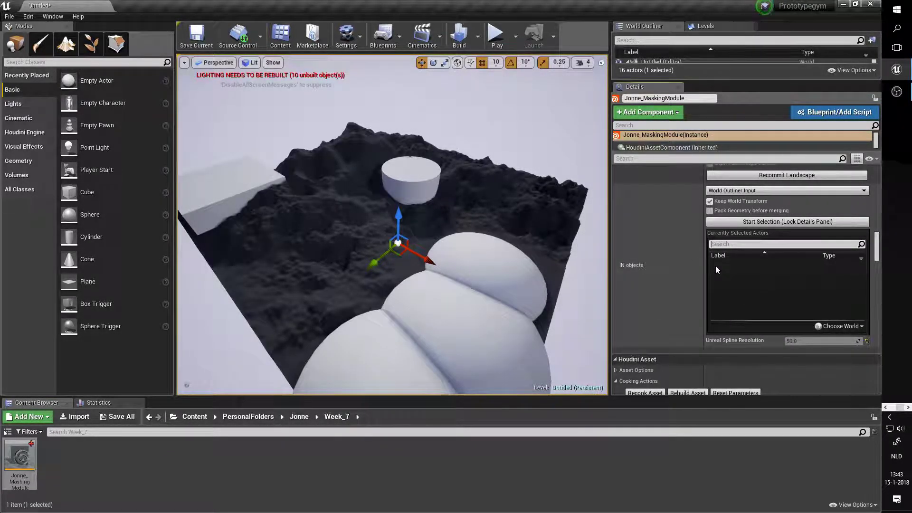
{"action": "scroll", "coordinate": [715, 266], "scroll_direction": "up", "scroll_amount": 1}
Start selection and pick the Foliage cylinder, general_mask box and Populated_1–3 eggs in the viewport.
{"action": "left_click", "coordinate": [743, 253]}
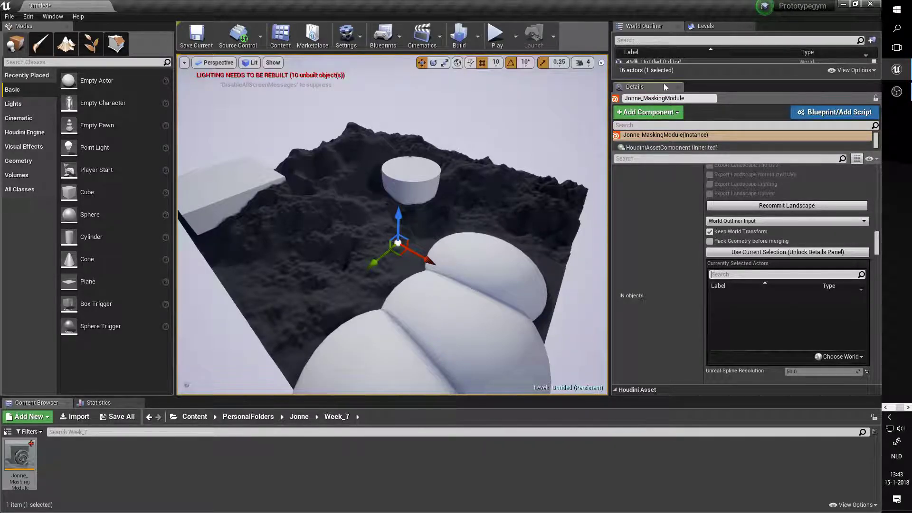
{"action": "left_click_drag", "start_coordinate": [661, 82], "coordinate": [662, 260]}
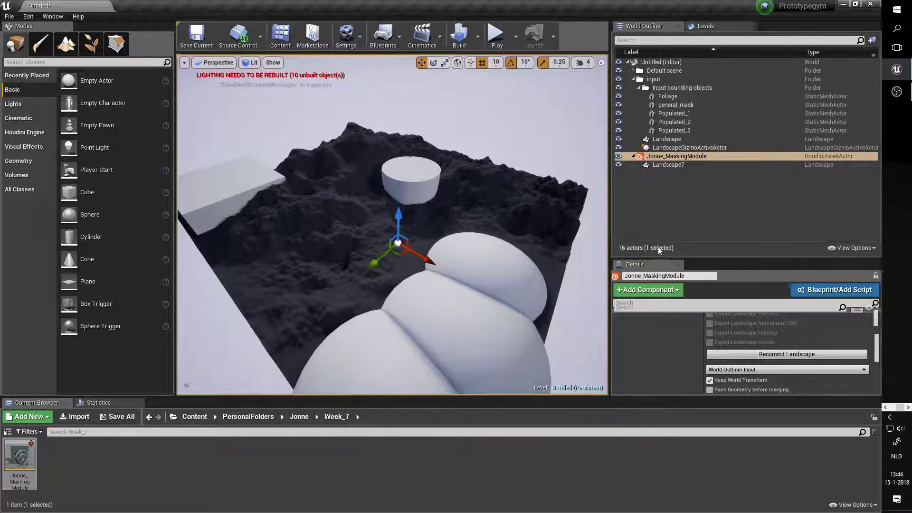
{"action": "left_click", "coordinate": [420, 180]}
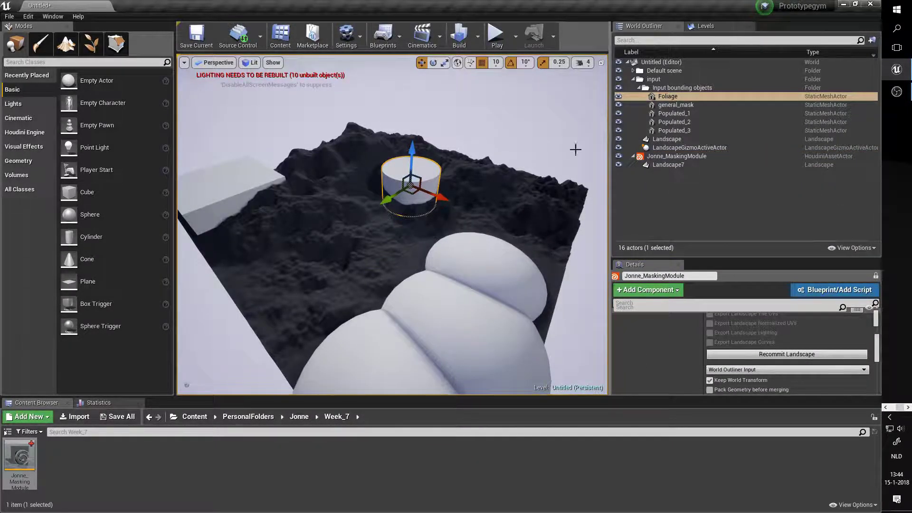
{"action": "right_click_drag", "start_coordinate": [475, 207], "coordinate": [461, 212]}
{"action": "key", "text": "s"}
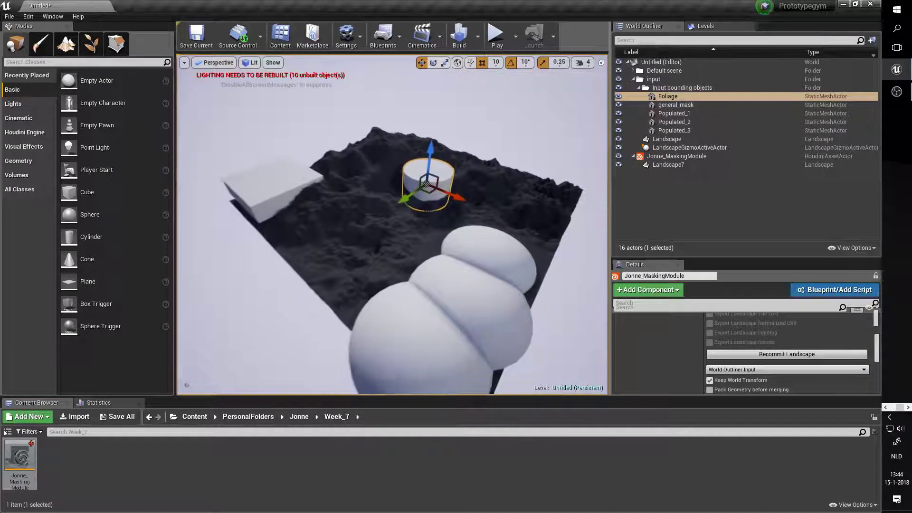
{"action": "right_click_drag", "start_coordinate": [516, 148], "coordinate": [517, 147]}
{"action": "key", "text": "a"}
{"action": "left_click", "coordinate": [320, 178], "text": "ctrl"}
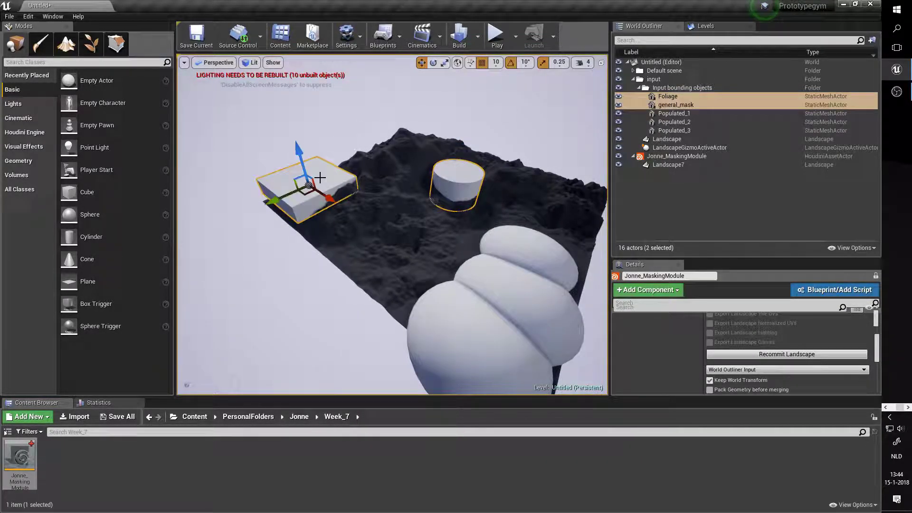
{"action": "left_click", "coordinate": [535, 253], "text": "ctrl"}
{"action": "left_click", "coordinate": [525, 311], "text": "ctrl"}
{"action": "left_click", "coordinate": [452, 343], "text": "ctrl"}
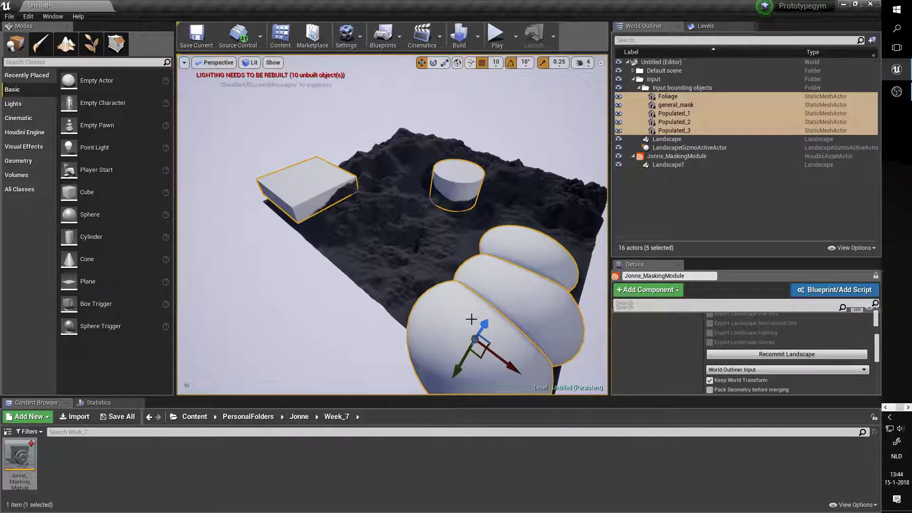
{"action": "left_click_drag", "start_coordinate": [695, 258], "coordinate": [704, 86]}
{"action": "scroll", "coordinate": [698, 235], "scroll_direction": "down", "scroll_amount": 1}
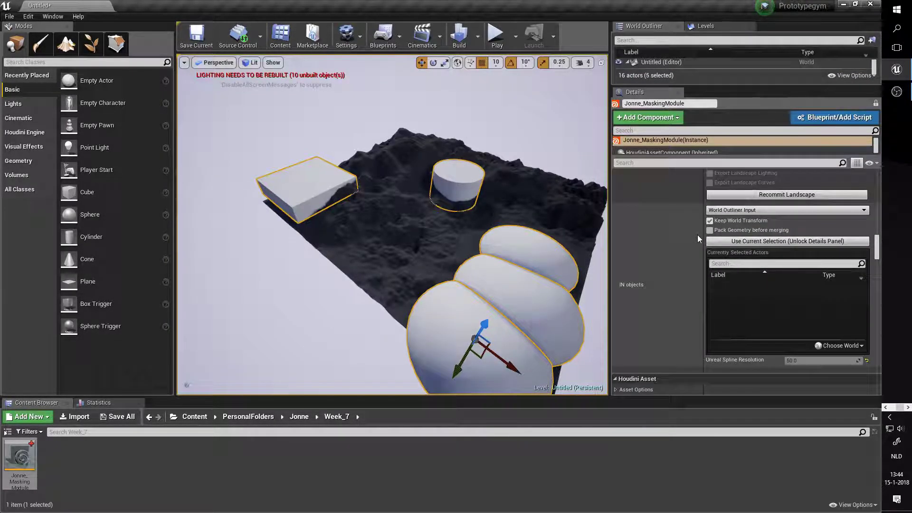
Commit the five selected actors with Use Current Selection and review Object Nr 1–5.
{"action": "left_click", "coordinate": [742, 242]}
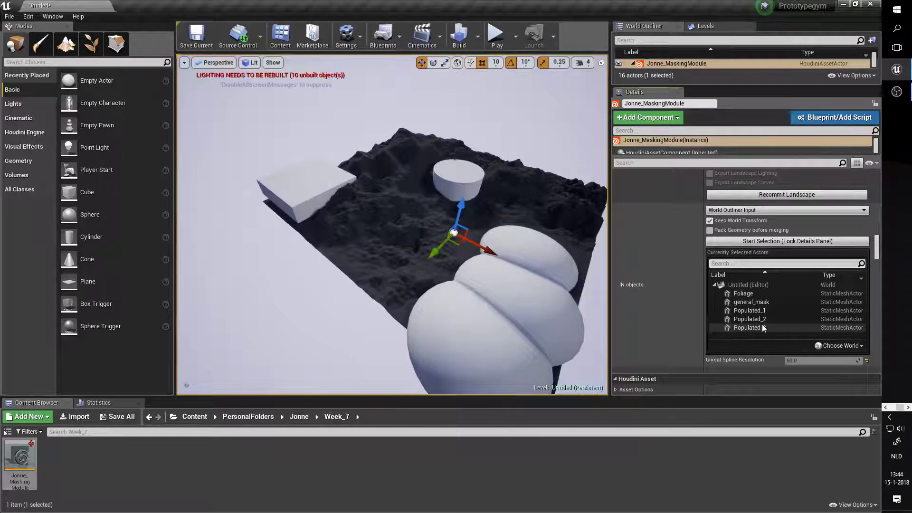
{"action": "scroll", "coordinate": [667, 269], "scroll_direction": "up", "scroll_amount": 10}
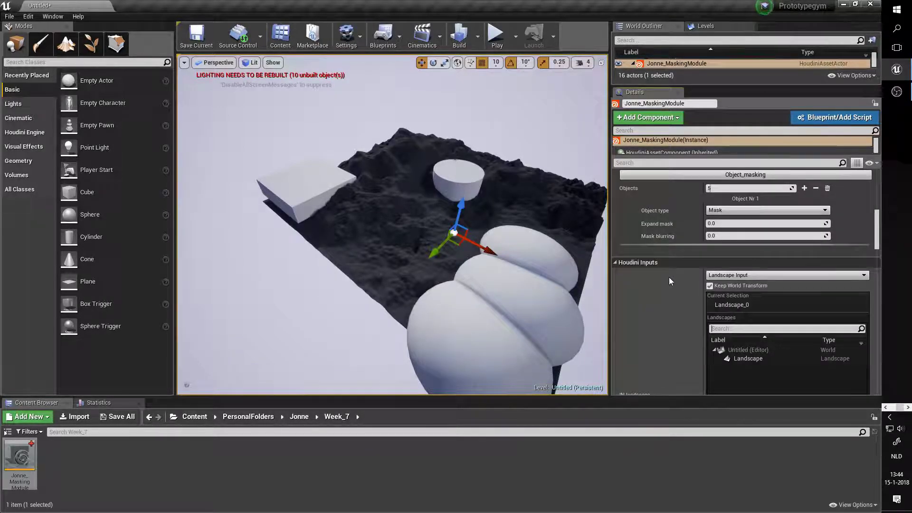
{"action": "scroll", "coordinate": [670, 281], "scroll_direction": "up", "scroll_amount": 2}
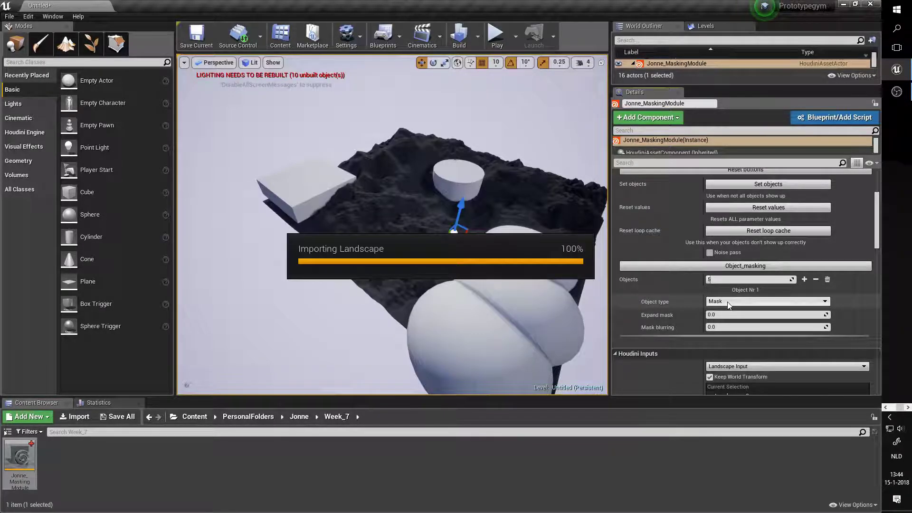
{"action": "scroll", "coordinate": [729, 301], "scroll_direction": "down", "scroll_amount": 15}
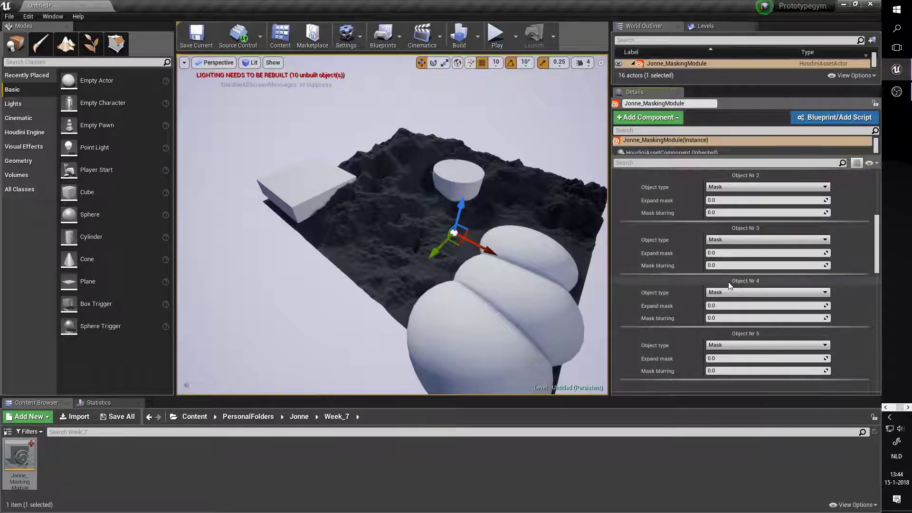
{"action": "scroll", "coordinate": [728, 278], "scroll_direction": "down", "scroll_amount": 5}
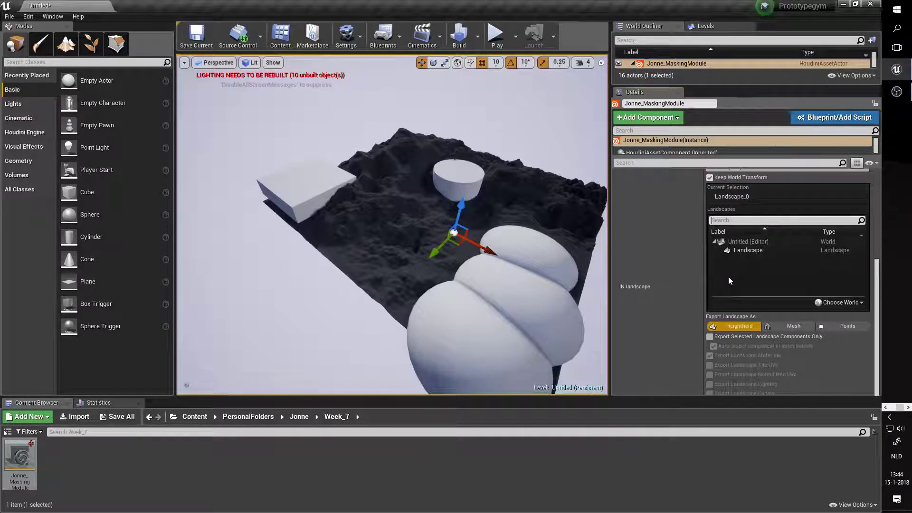
{"action": "scroll", "coordinate": [728, 277], "scroll_direction": "up", "scroll_amount": 10}
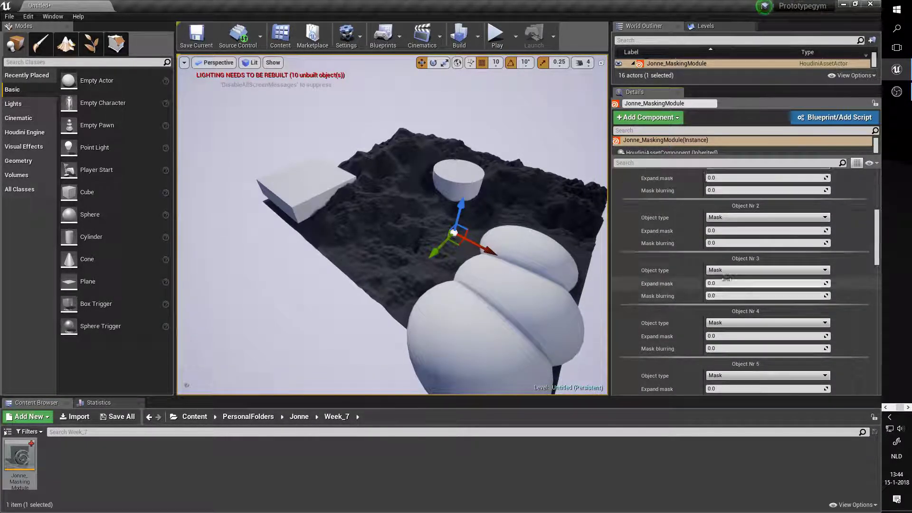
{"action": "scroll", "coordinate": [727, 279], "scroll_direction": "up", "scroll_amount": 2}
{"action": "scroll", "coordinate": [754, 316], "scroll_direction": "down", "scroll_amount": 4}
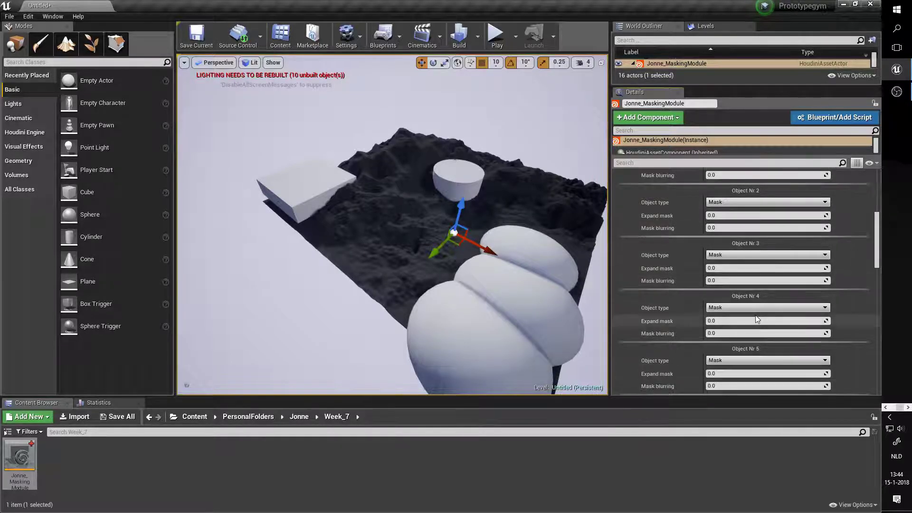
{"action": "scroll", "coordinate": [753, 318], "scroll_direction": "down", "scroll_amount": 8}
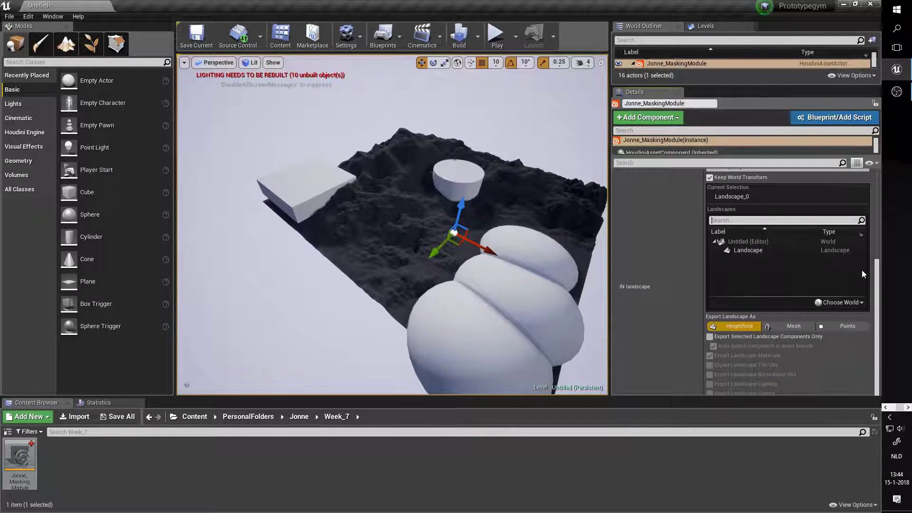
Collapse Houdini Inputs, Cooking Actions, Houdini Asset and Houdini Generated Meshes, then reopen Houdini Inputs.
{"action": "mouse_move", "coordinate": [878, 267]}
{"action": "left_mouse_down"}
{"action": "mouse_move", "coordinate": [879, 274]}
{"action": "mouse_move", "coordinate": [882, 264]}
{"action": "left_mouse_up"}
{"action": "scroll", "coordinate": [881, 263], "scroll_direction": "up", "scroll_amount": 3}
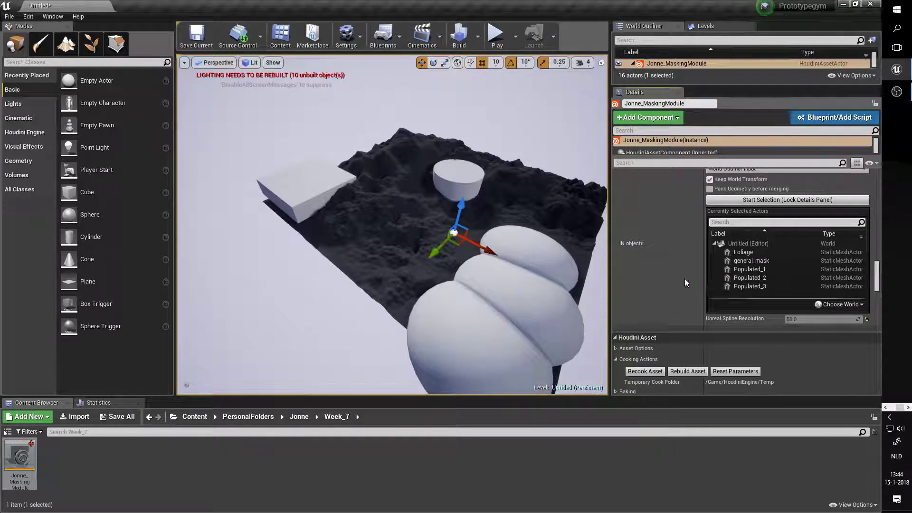
{"action": "scroll", "coordinate": [686, 283], "scroll_direction": "down", "scroll_amount": 10}
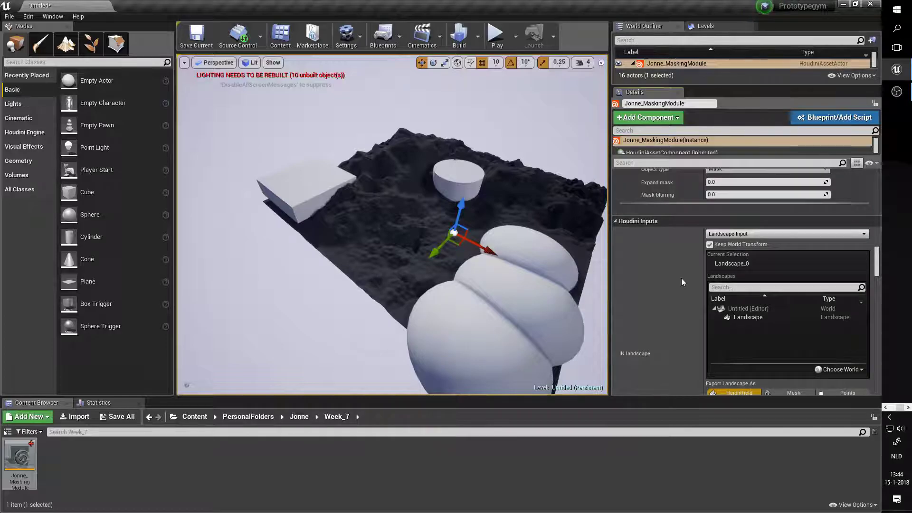
{"action": "left_click", "coordinate": [616, 221]}
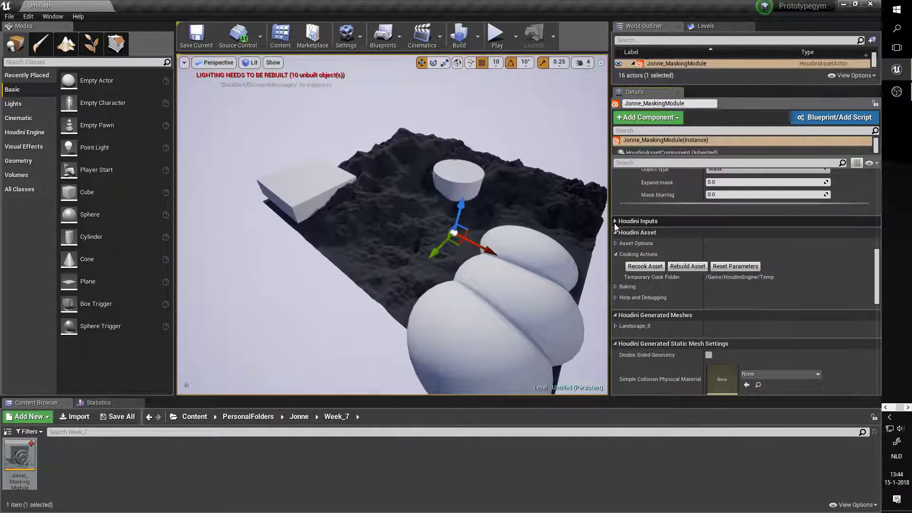
{"action": "left_click", "coordinate": [617, 254]}
{"action": "left_click", "coordinate": [615, 232]}
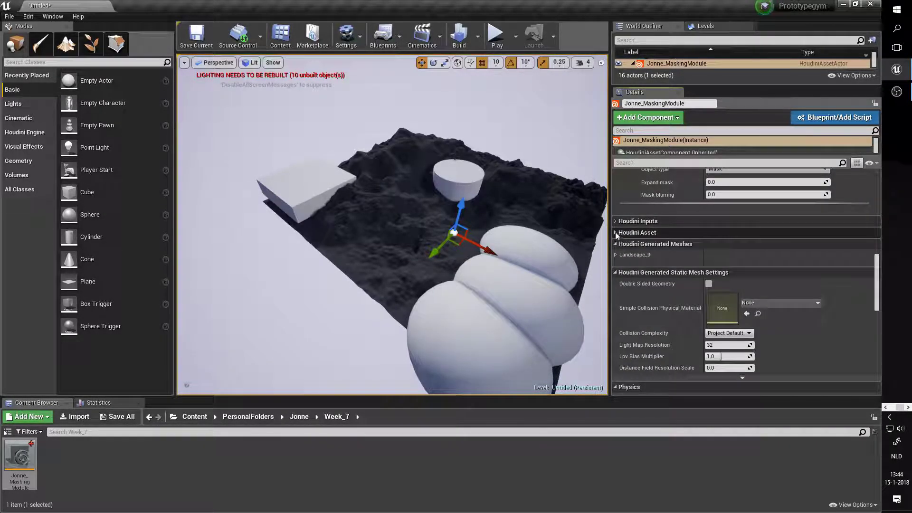
{"action": "left_click", "coordinate": [615, 244]}
{"action": "left_click", "coordinate": [616, 221]}
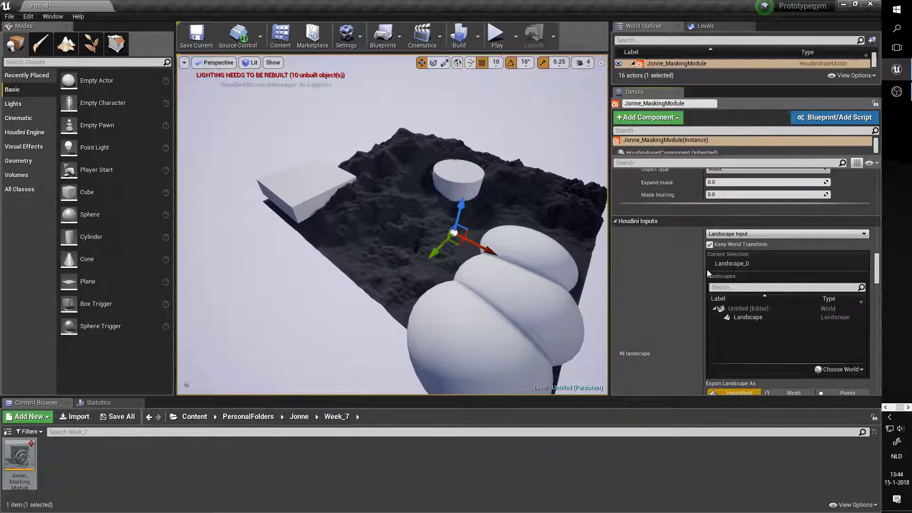
{"action": "scroll", "coordinate": [707, 270], "scroll_direction": "down", "scroll_amount": 3}
{"action": "left_click_drag", "start_coordinate": [878, 274], "coordinate": [878, 279]}
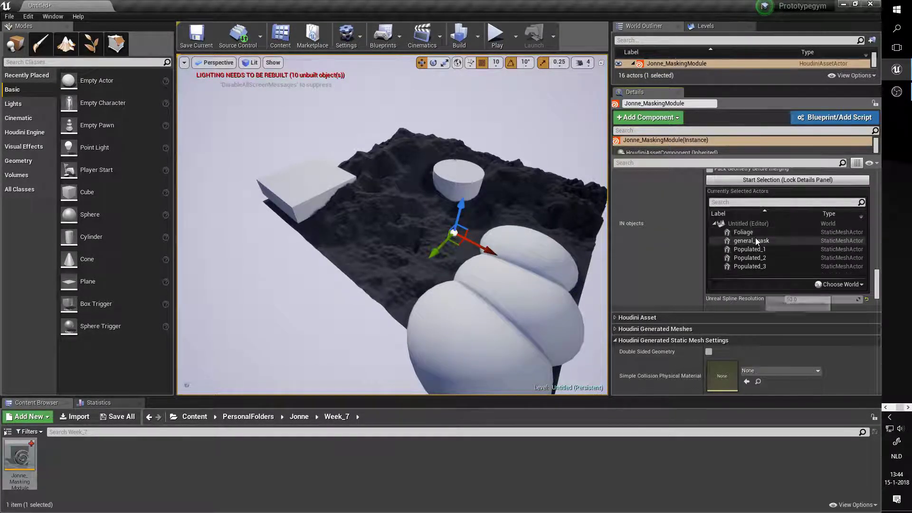
{"action": "scroll", "coordinate": [832, 264], "scroll_direction": "up", "scroll_amount": 8}
Set Object Nr 2's object type to Foliage.
{"action": "left_click", "coordinate": [615, 254]}
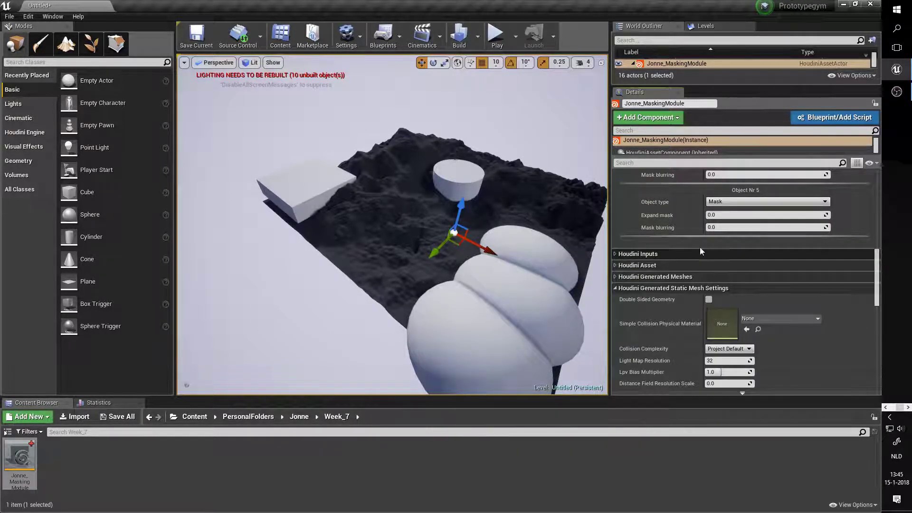
{"action": "scroll", "coordinate": [742, 246], "scroll_direction": "up", "scroll_amount": 8}
{"action": "scroll", "coordinate": [754, 249], "scroll_direction": "up", "scroll_amount": 10}
{"action": "scroll", "coordinate": [754, 249], "scroll_direction": "down", "scroll_amount": 4}
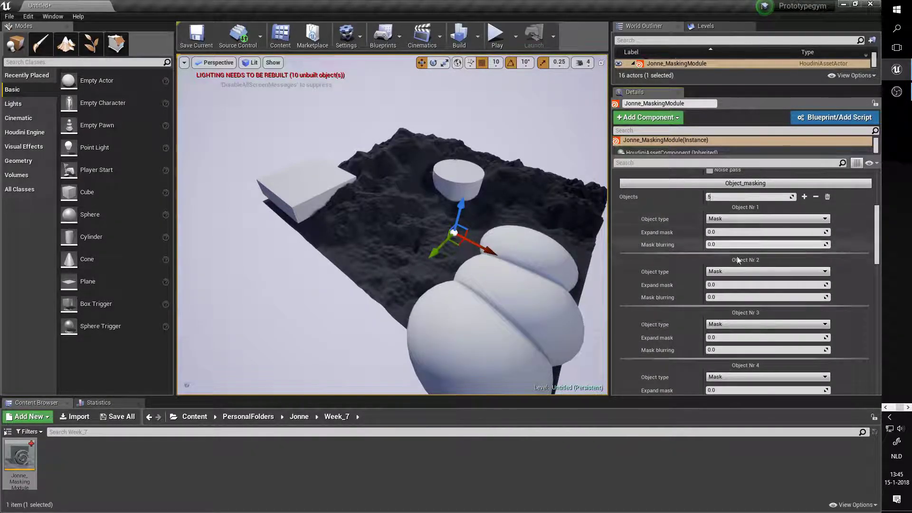
{"action": "left_click", "coordinate": [735, 272]}
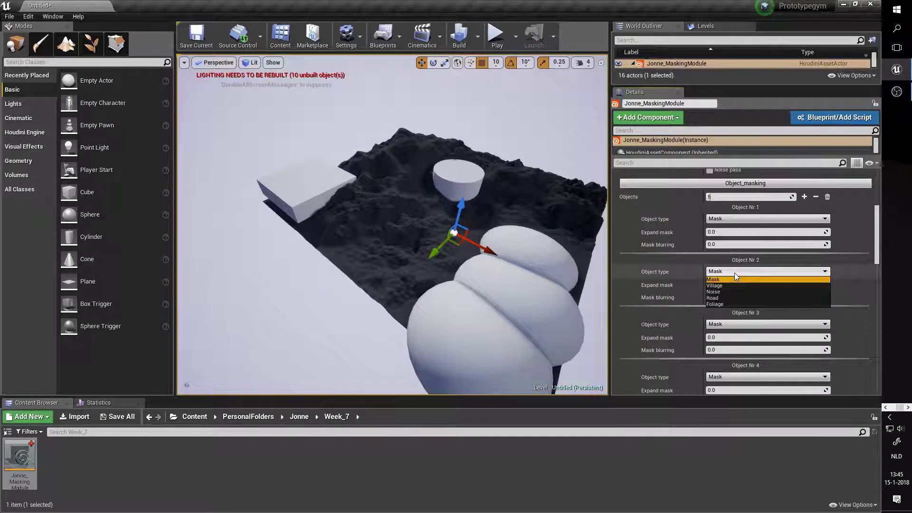
{"action": "left_click", "coordinate": [716, 303]}
Change the object type of Objects Nr 3, 4 and 5 to Village.
{"action": "scroll", "coordinate": [678, 268], "scroll_direction": "down", "scroll_amount": 2}
{"action": "scroll", "coordinate": [678, 267], "scroll_direction": "down", "scroll_amount": 3}
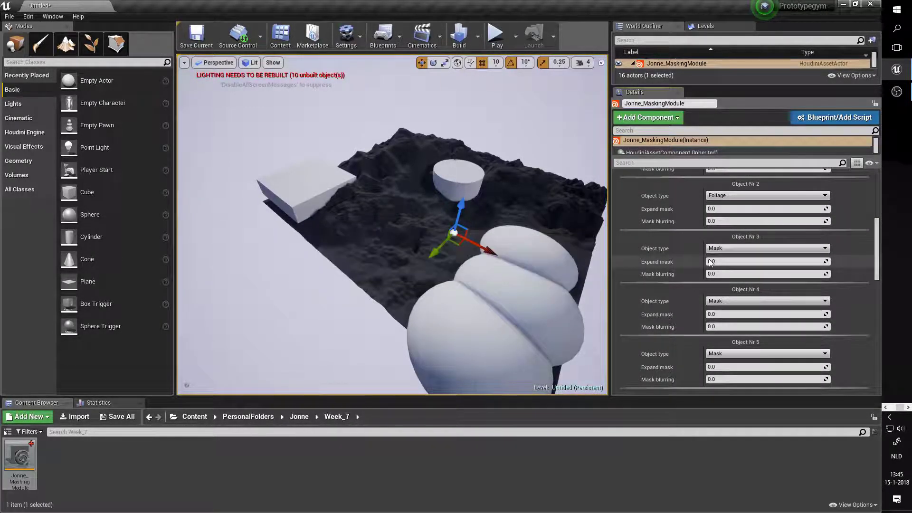
{"action": "scroll", "coordinate": [710, 264], "scroll_direction": "down", "scroll_amount": 2}
{"action": "left_click", "coordinate": [745, 218]}
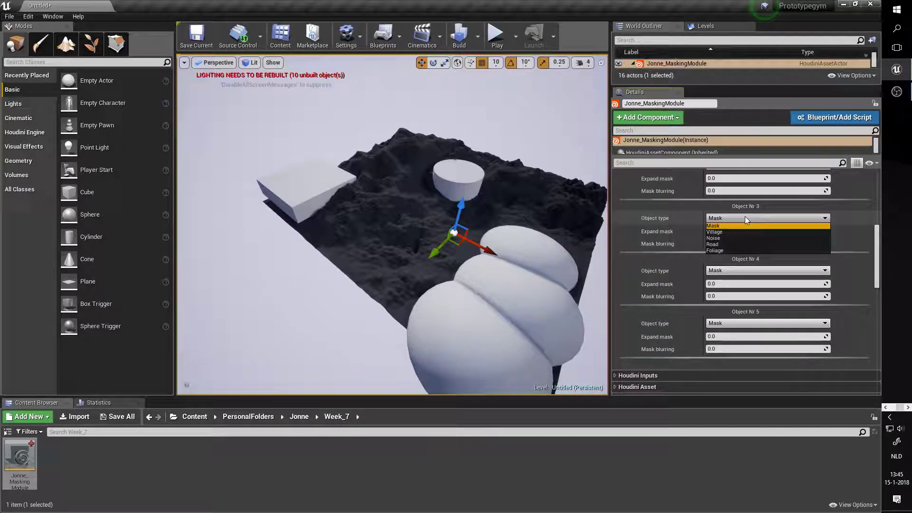
{"action": "left_click", "coordinate": [723, 232]}
{"action": "left_click", "coordinate": [718, 270]}
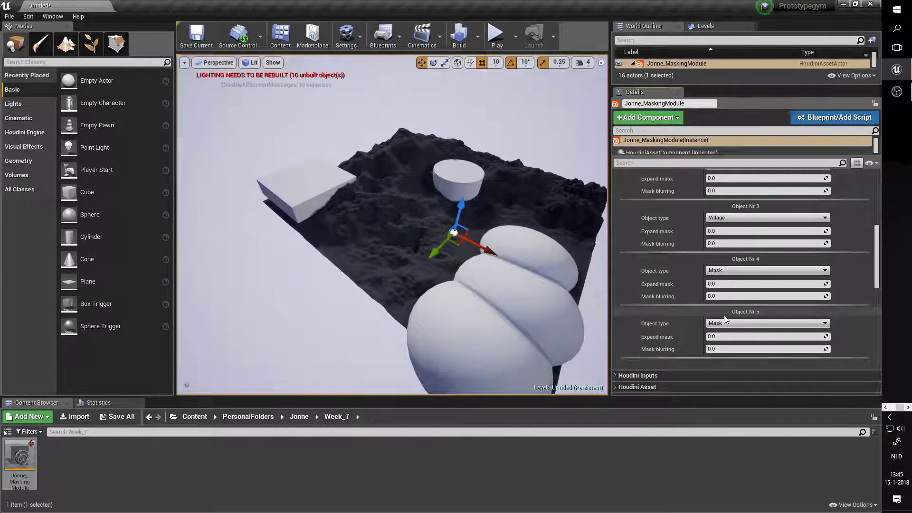
{"action": "left_click", "coordinate": [722, 271]}
{"action": "left_click", "coordinate": [717, 285]}
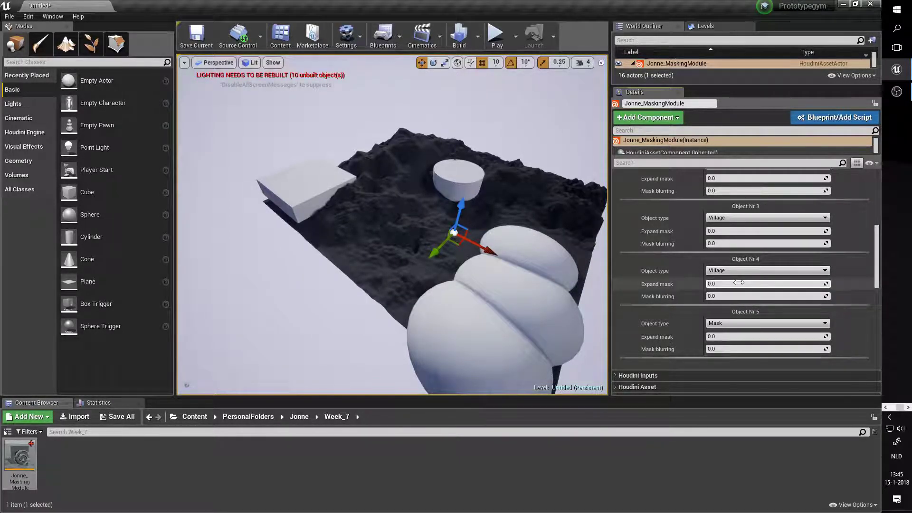
{"action": "left_click", "coordinate": [736, 323]}
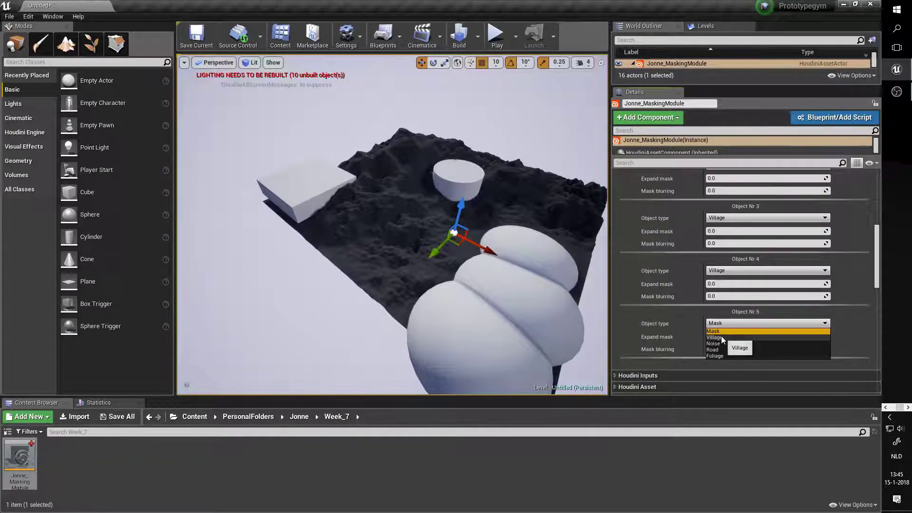
{"action": "left_click", "coordinate": [721, 337]}
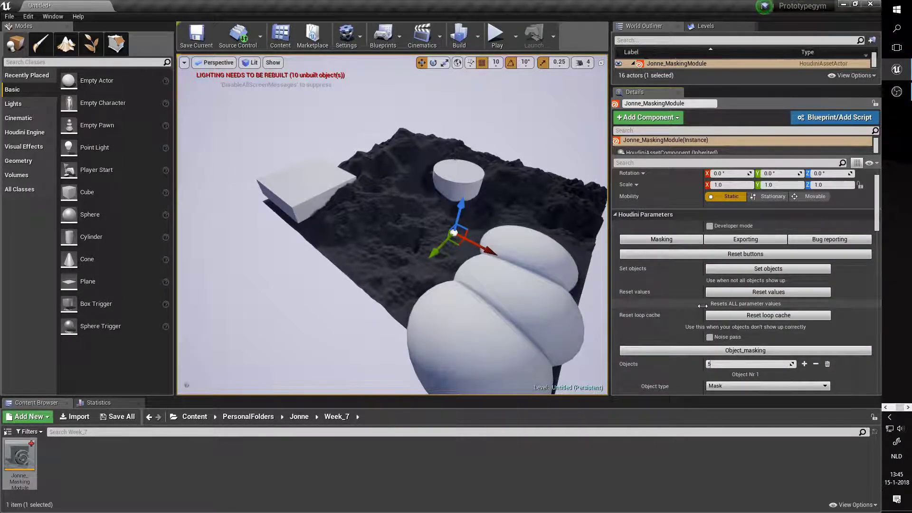
Open Exporting > Export options and display the Mask editing parameters.
{"action": "scroll", "coordinate": [672, 252], "scroll_direction": "down", "scroll_amount": 1}
{"action": "scroll", "coordinate": [671, 247], "scroll_direction": "down", "scroll_amount": 8}
{"action": "scroll", "coordinate": [671, 263], "scroll_direction": "up", "scroll_amount": 12}
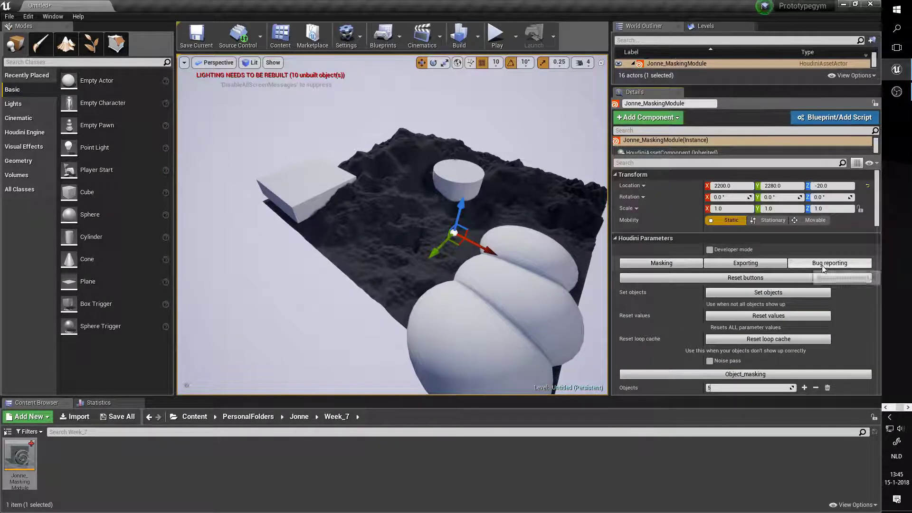
{"action": "left_click", "coordinate": [730, 263]}
{"action": "scroll", "coordinate": [677, 275], "scroll_direction": "down", "scroll_amount": 4}
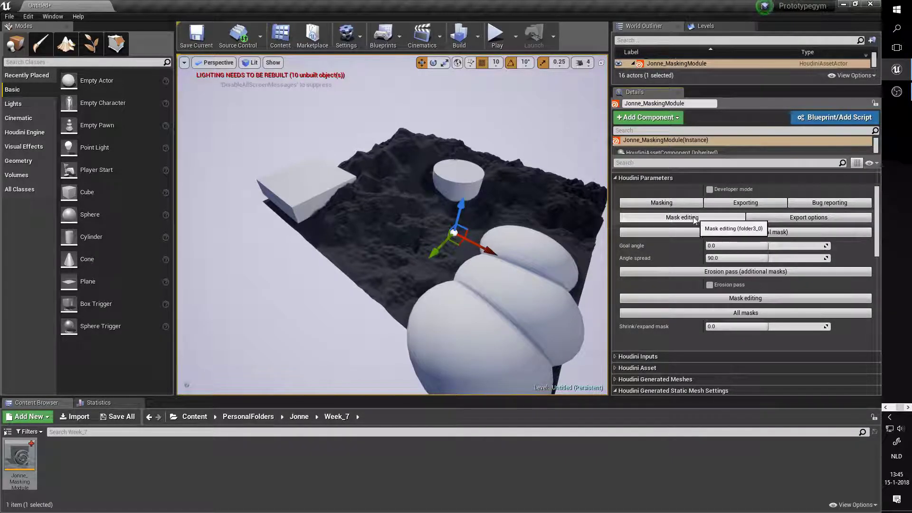
{"action": "left_click", "coordinate": [771, 215]}
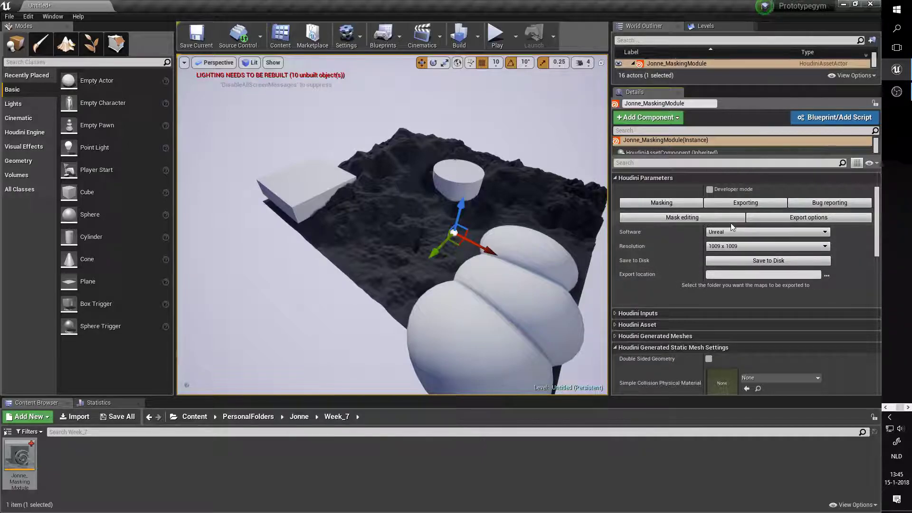
{"action": "left_click", "coordinate": [699, 217]}
{"action": "scroll", "coordinate": [789, 252], "scroll_direction": "down", "scroll_amount": 1}
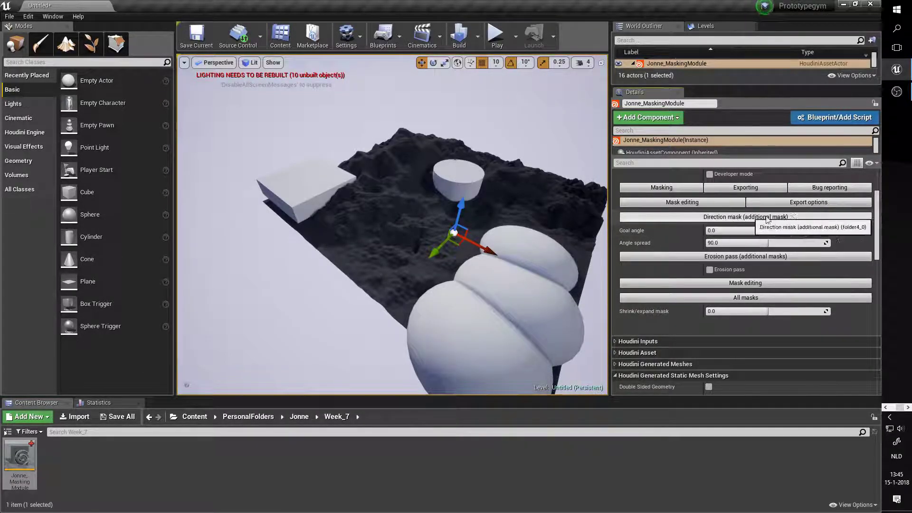
Orbit and fly the camera close over the terrain between the cylinder and rounded shape.
{"action": "mouse_move", "coordinate": [513, 257]}
{"action": "right_mouse_down"}
{"action": "mouse_move", "coordinate": [404, 252]}
{"action": "mouse_move", "coordinate": [523, 244]}
{"action": "right_mouse_up"}
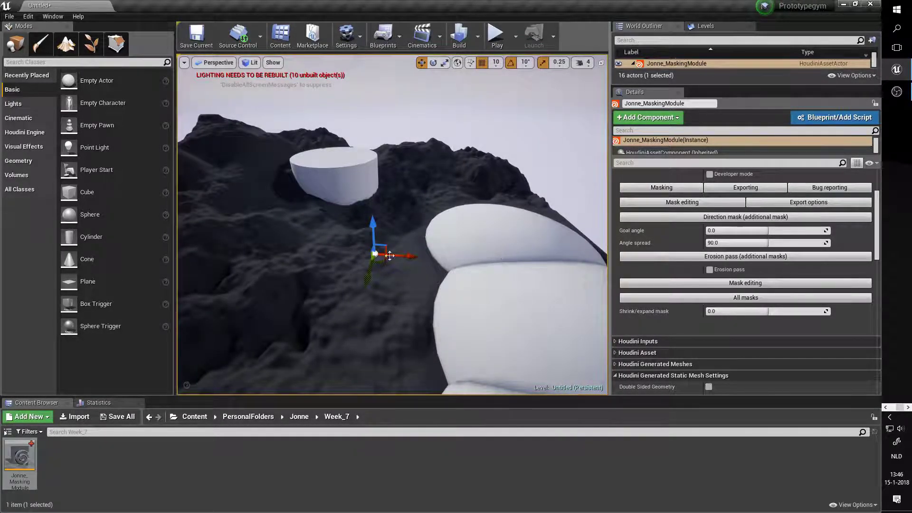
{"action": "right_click_drag", "start_coordinate": [448, 262], "coordinate": [504, 256]}
{"action": "right_click_drag", "start_coordinate": [228, 310], "coordinate": [235, 310]}
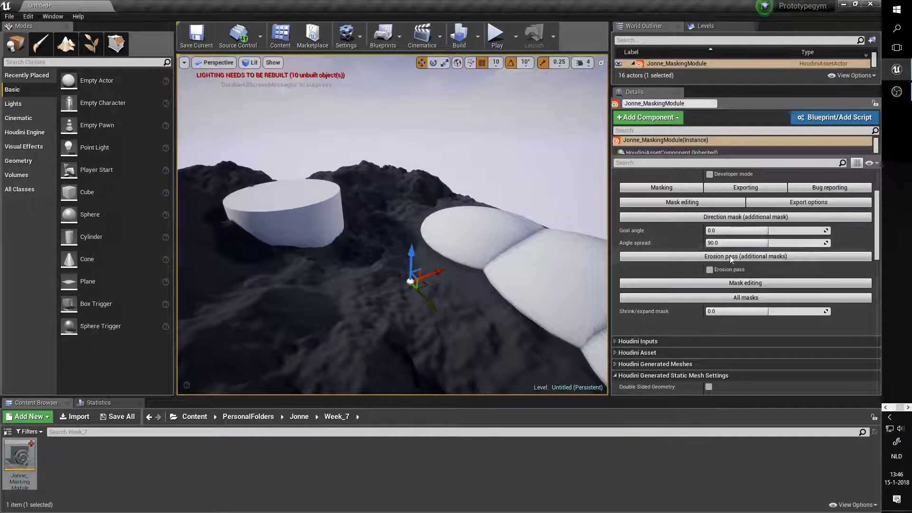
Enable the erosion pass with 20 passes and reveal the software, resolution and location export options.
{"action": "left_click", "coordinate": [710, 269]}
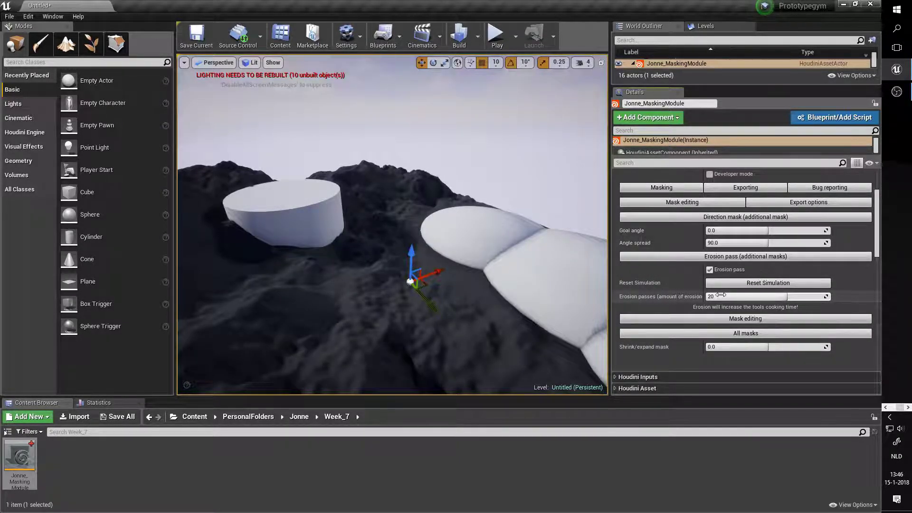
{"action": "right_click_drag", "start_coordinate": [456, 266], "coordinate": [346, 299]}
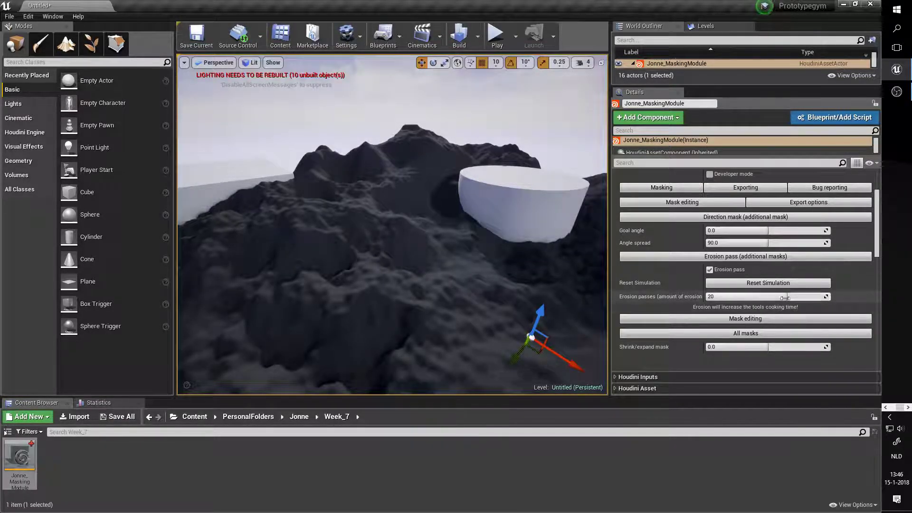
{"action": "scroll", "coordinate": [760, 294], "scroll_direction": "down", "scroll_amount": 1}
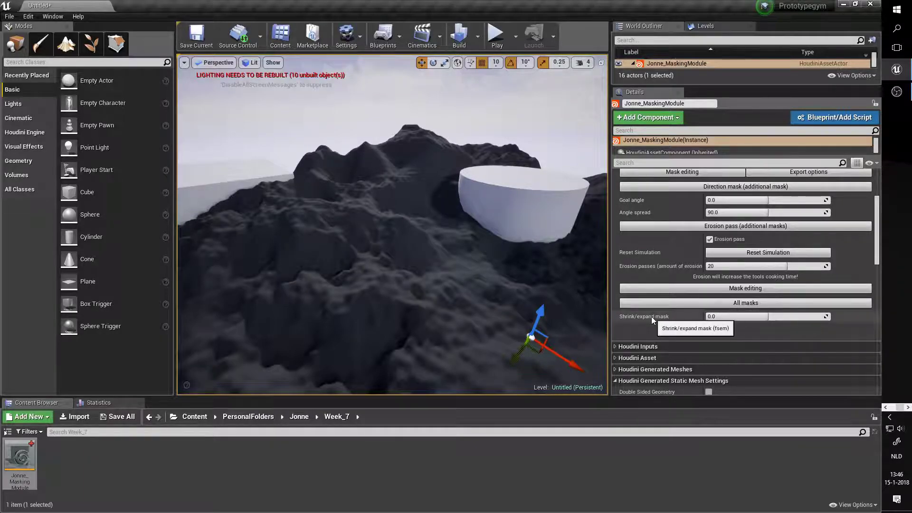
{"action": "scroll", "coordinate": [747, 320], "scroll_direction": "up", "scroll_amount": 2}
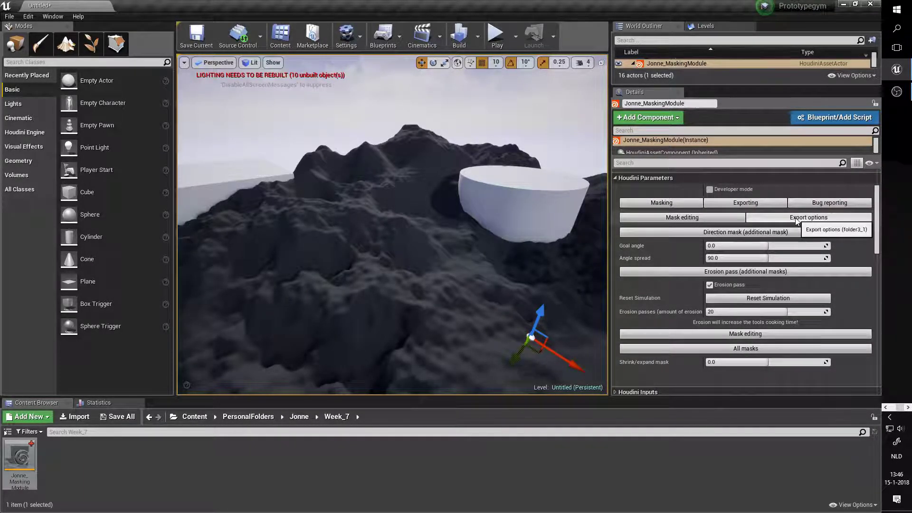
{"action": "left_click", "coordinate": [796, 219]}
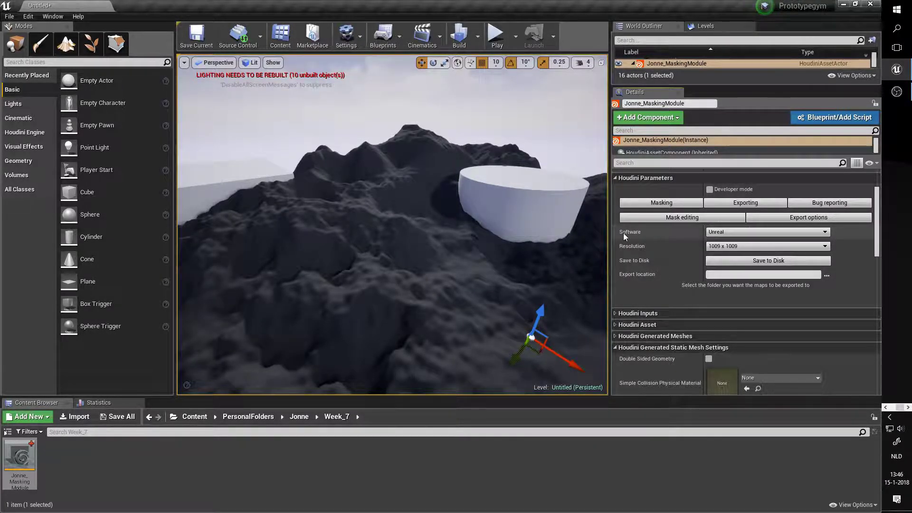
Save the mask maps to disk with the target software set to Houdini.
{"action": "left_click", "coordinate": [750, 233]}
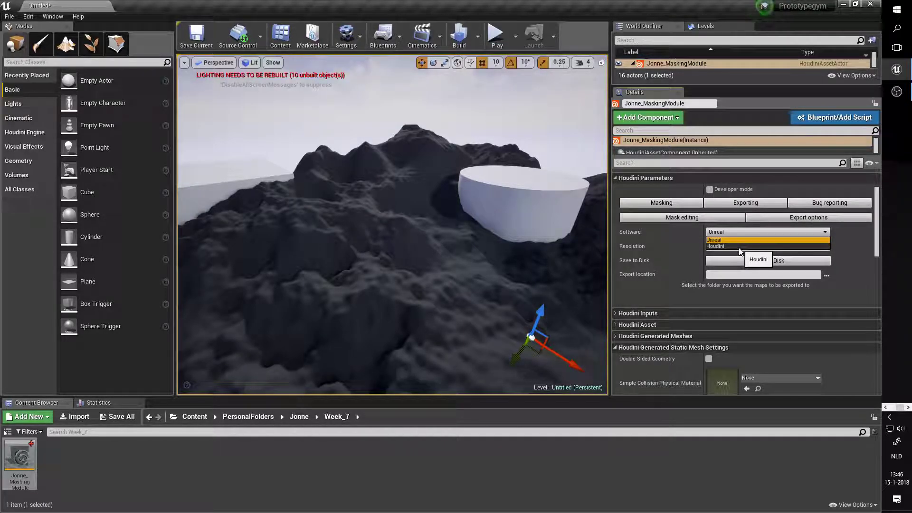
{"action": "left_click", "coordinate": [740, 247]}
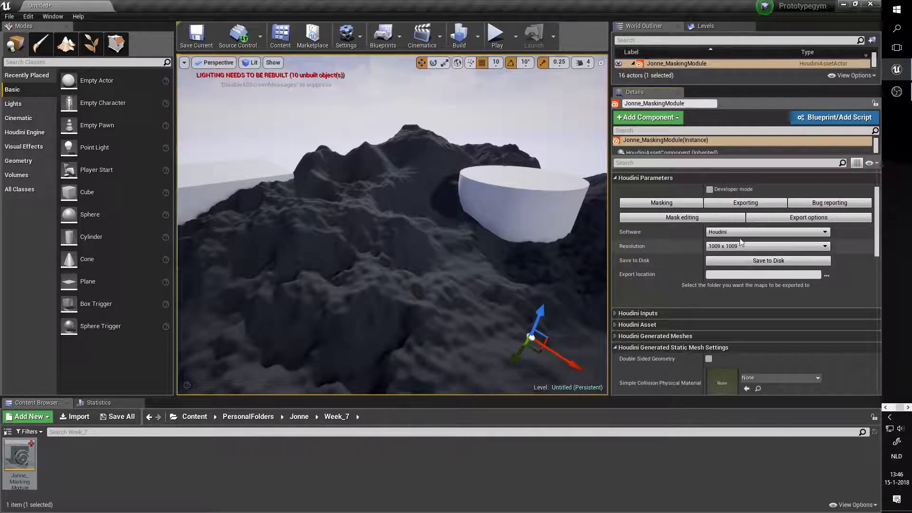
{"action": "left_click", "coordinate": [750, 261]}
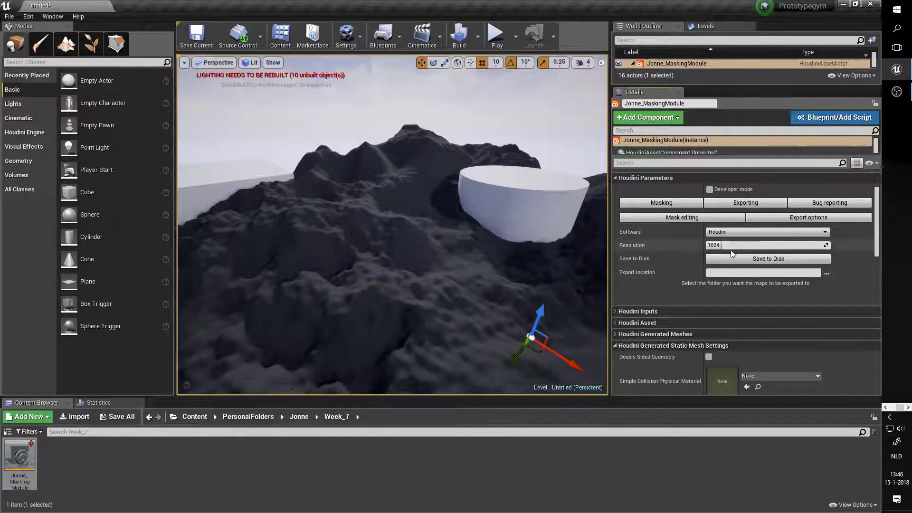
Set the software back to Unreal, keep resolution 1009 x 1009, and clear the export location.
{"action": "left_click", "coordinate": [750, 231]}
{"action": "left_click", "coordinate": [728, 239]}
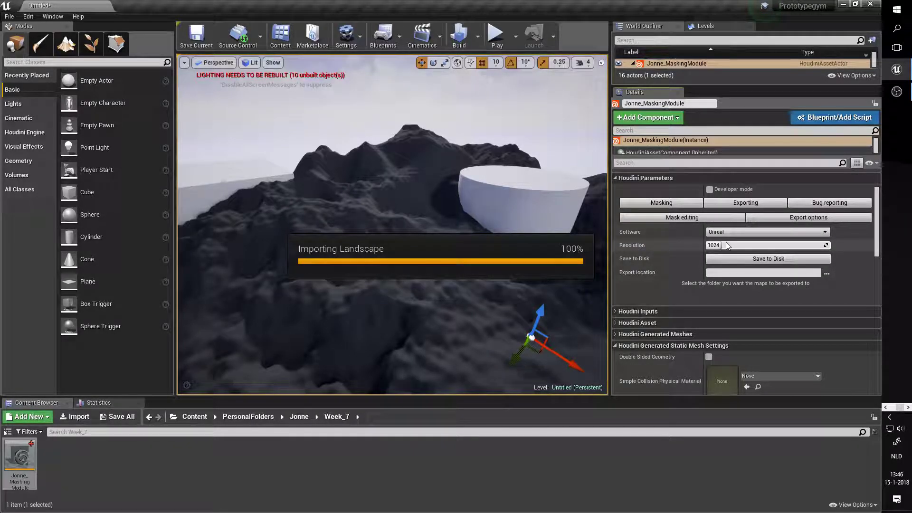
{"action": "left_click", "coordinate": [725, 245]}
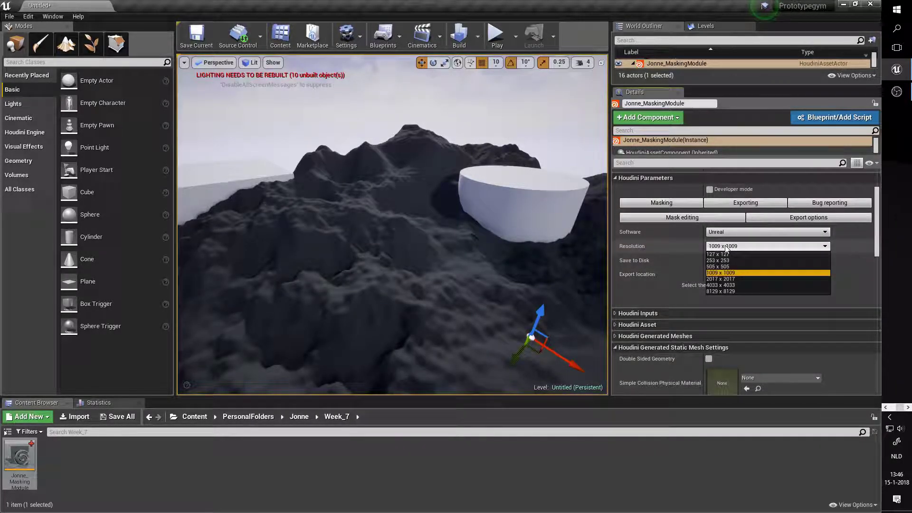
{"action": "left_click", "coordinate": [718, 273]}
{"action": "left_click", "coordinate": [754, 275]}
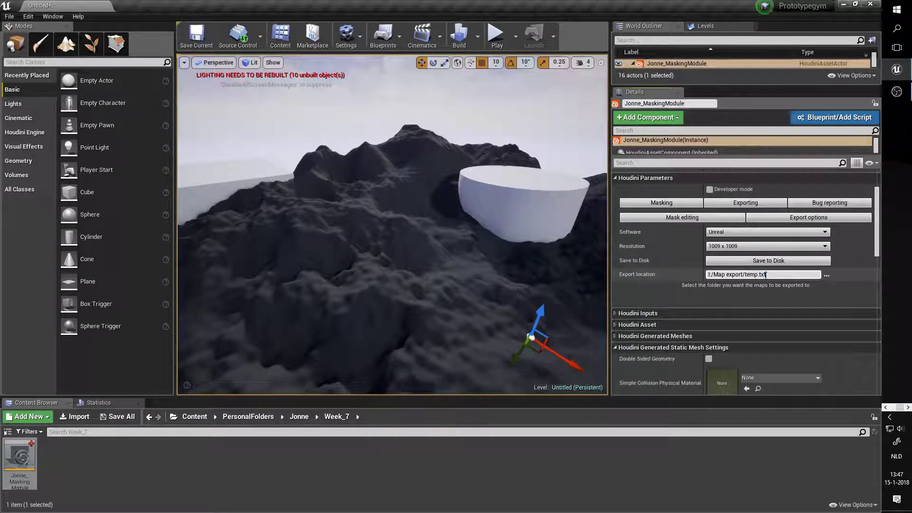
{"action": "left_click_drag", "start_coordinate": [755, 274], "coordinate": [657, 265]}
{"action": "key", "text": "BackSpace"}
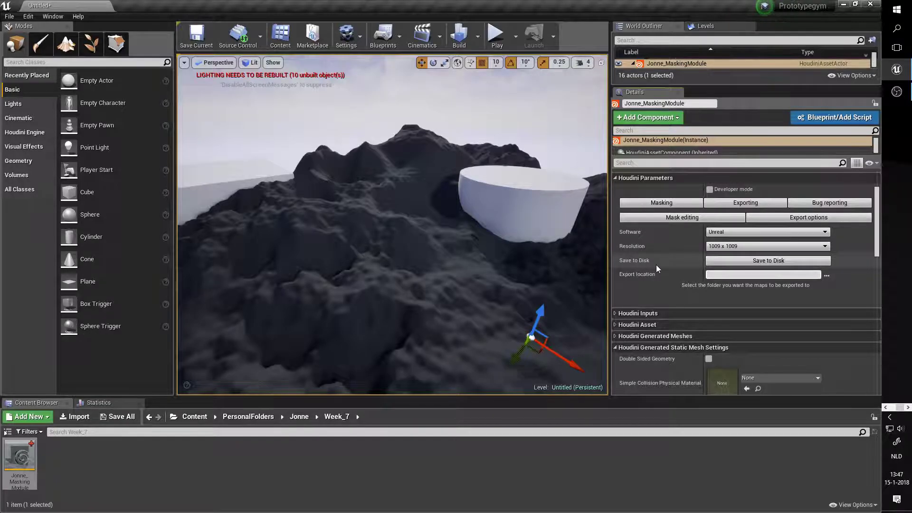
Browse to the I: drive's Map export folder and set the export file to temp.txt.
{"action": "left_click", "coordinate": [827, 275]}
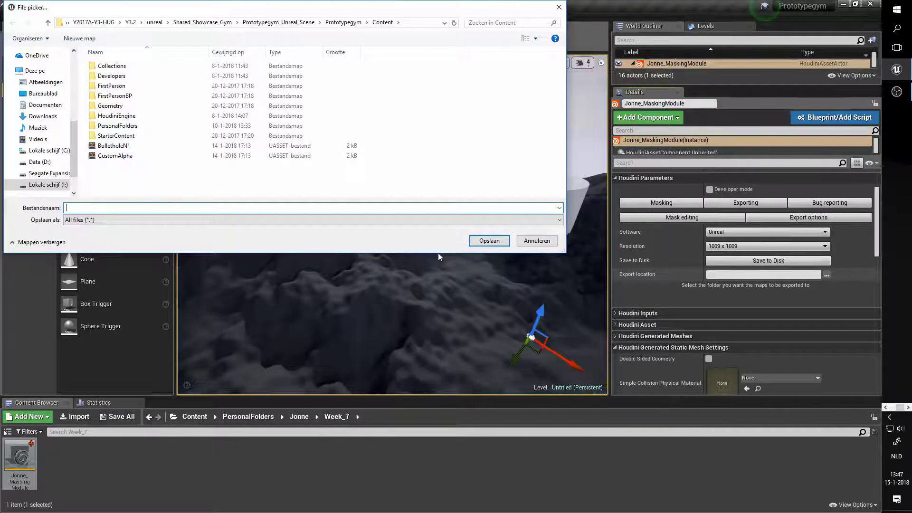
{"action": "left_click", "coordinate": [61, 186]}
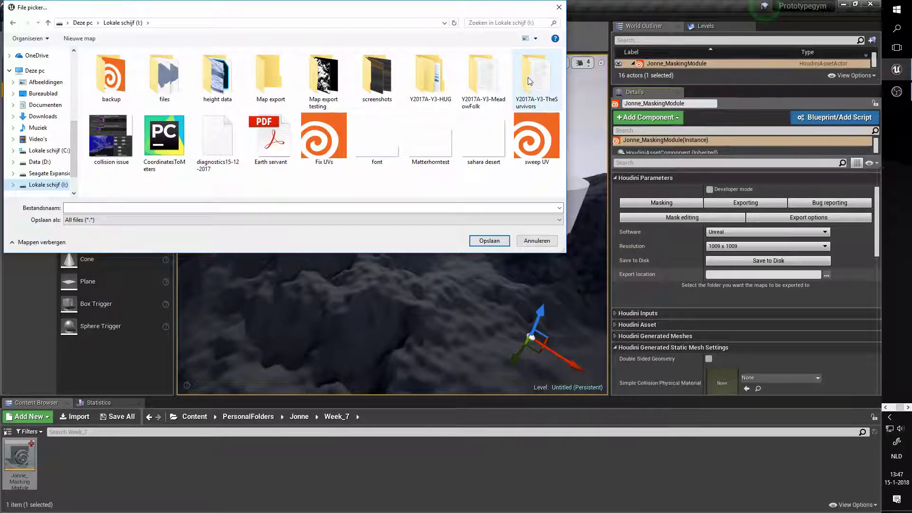
{"action": "double_click", "coordinate": [310, 83]}
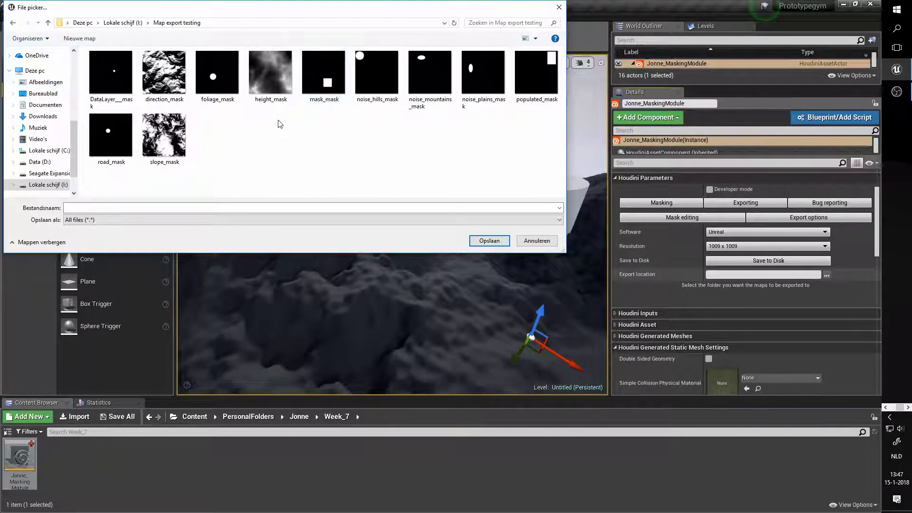
{"action": "left_click", "coordinate": [122, 22]}
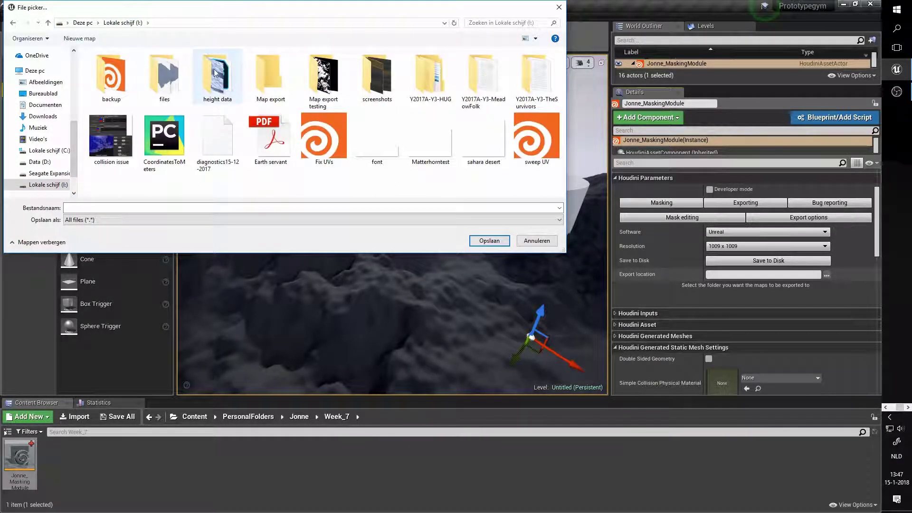
{"action": "double_click", "coordinate": [272, 74]}
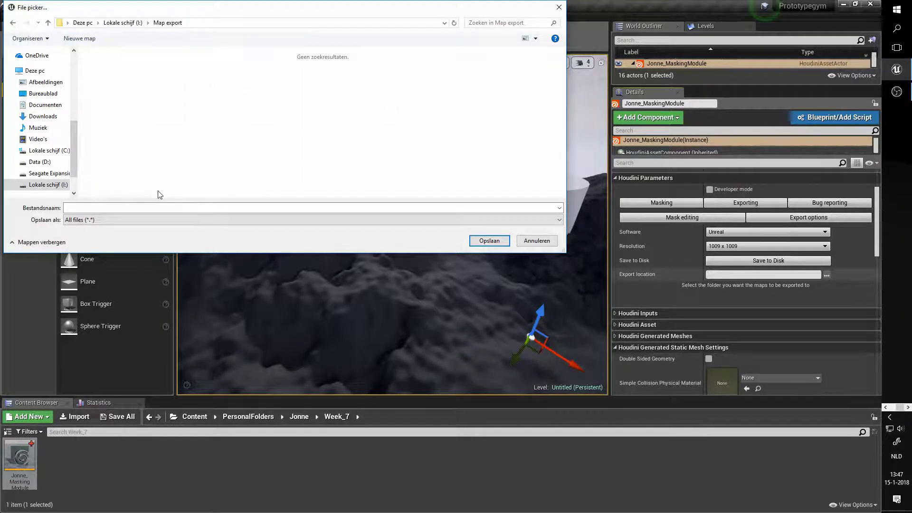
{"action": "left_click", "coordinate": [143, 205]}
{"action": "type", "text": "temp.tx"}
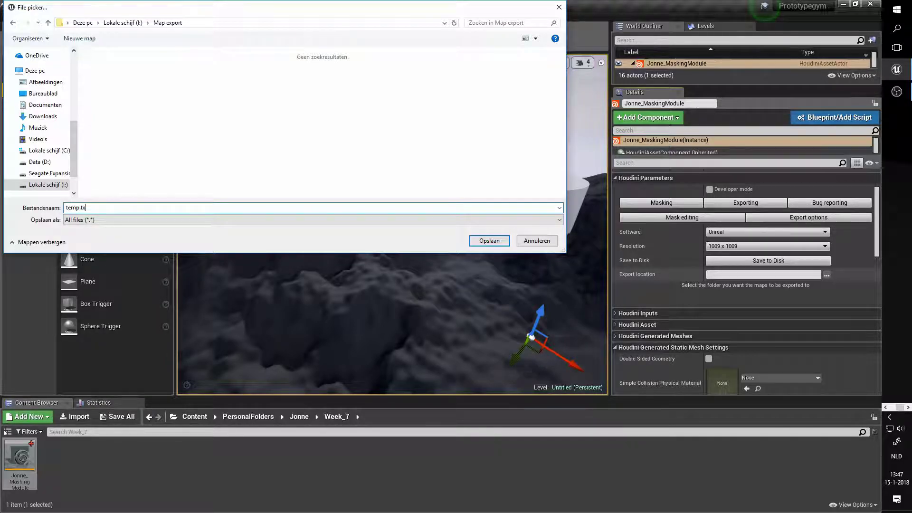
{"action": "type", "text": "t"}
{"action": "key", "text": "Return"}
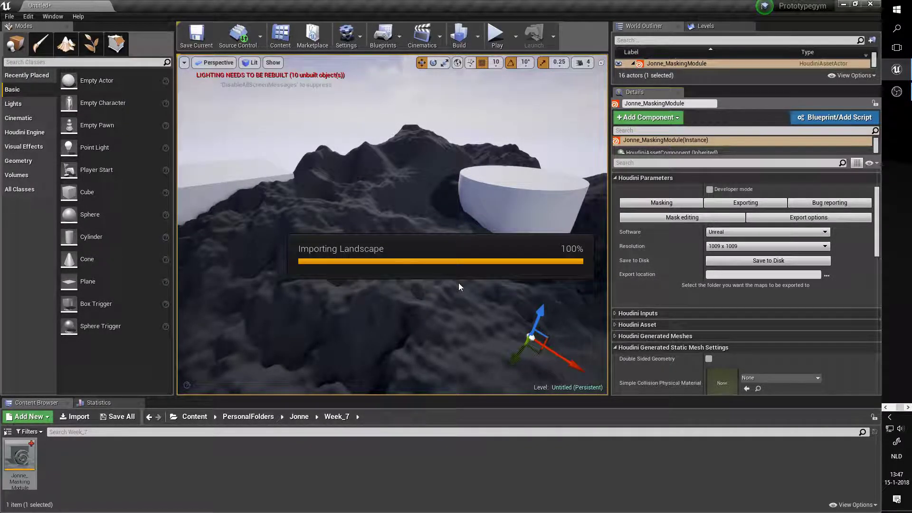
Check the temp.txt file name at the end of the export location path.
{"action": "left_click", "coordinate": [785, 275]}
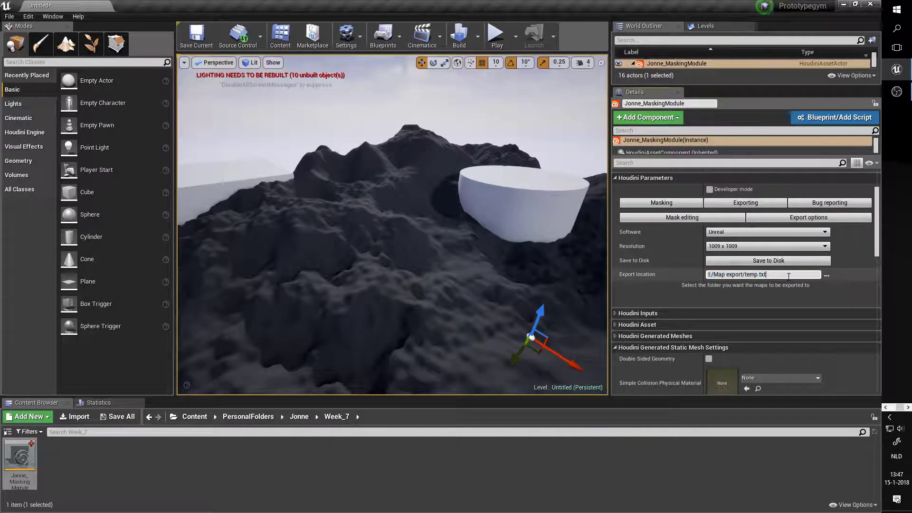
{"action": "double_click", "coordinate": [763, 275]}
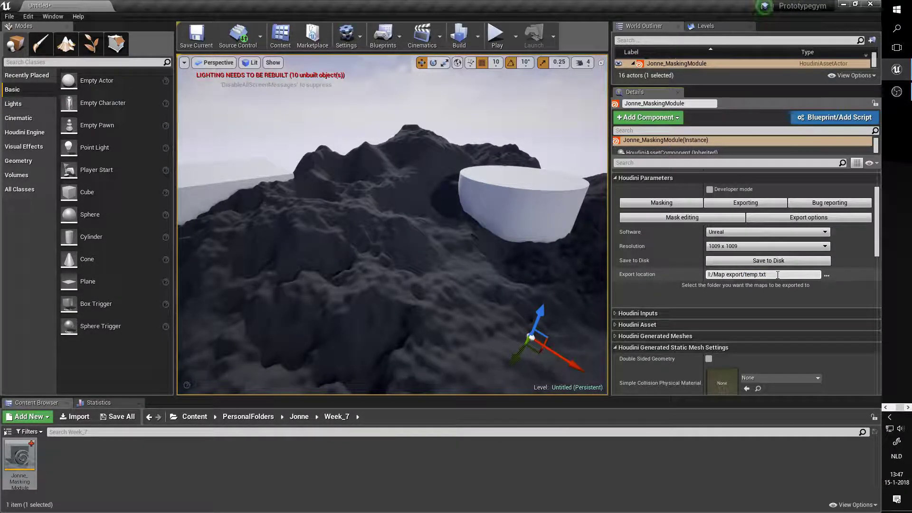
{"action": "left_click", "coordinate": [779, 275]}
Fly the camera back over the terrain, down beneath it, and up above it again.
{"action": "mouse_move", "coordinate": [401, 242]}
{"action": "right_mouse_down"}
{"action": "mouse_move", "coordinate": [402, 256]}
{"action": "mouse_move", "coordinate": [414, 230]}
{"action": "mouse_move", "coordinate": [413, 247]}
{"action": "right_mouse_up"}
{"action": "key", "text": "s"}
{"action": "key", "text": "w"}
{"action": "key", "text": "a"}
{"action": "key", "text": "w"}
{"action": "key", "text": "s"}
{"action": "key", "text": "e"}
Enlarge the Outliner, select Landscape17, and inspect the terrain from underneath.
{"action": "left_click_drag", "start_coordinate": [640, 86], "coordinate": [654, 221]}
{"action": "left_click", "coordinate": [661, 167]}
{"action": "right_click_drag", "start_coordinate": [469, 221], "coordinate": [455, 244]}
{"action": "key", "text": "q"}
{"action": "key", "text": "e"}
{"action": "key", "text": "q"}
{"action": "right_click_drag", "start_coordinate": [527, 101], "coordinate": [530, 121]}
{"action": "key", "text": "e"}
Toggle Landscape17 and Landscape visibility to compare the terrains, then delete Landscape17.
{"action": "left_click", "coordinate": [621, 166]}
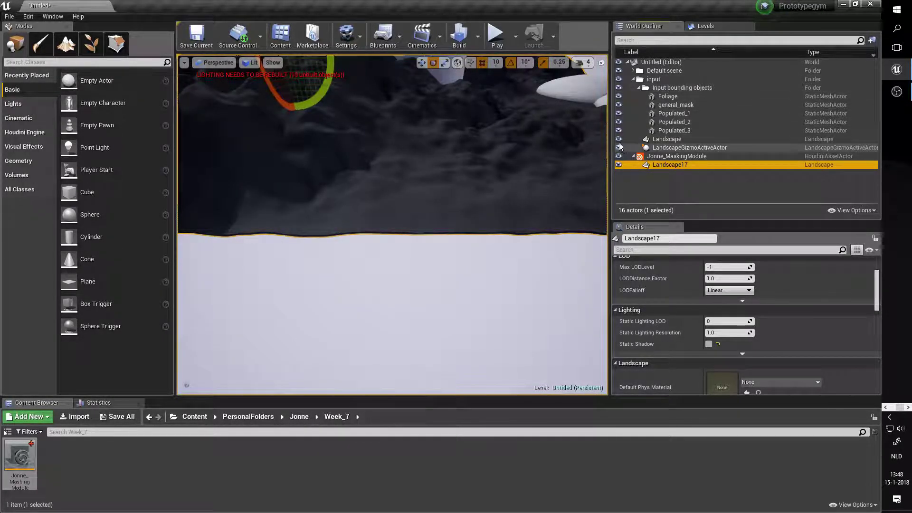
{"action": "left_click", "coordinate": [619, 139]}
{"action": "left_click", "coordinate": [618, 140]}
{"action": "left_click", "coordinate": [619, 141]}
{"action": "right_click_drag", "start_coordinate": [537, 147], "coordinate": [499, 173]}
{"action": "right_click_drag", "start_coordinate": [432, 220], "coordinate": [428, 226]}
{"action": "left_click", "coordinate": [618, 139]}
{"action": "right_click_drag", "start_coordinate": [535, 153], "coordinate": [531, 154]}
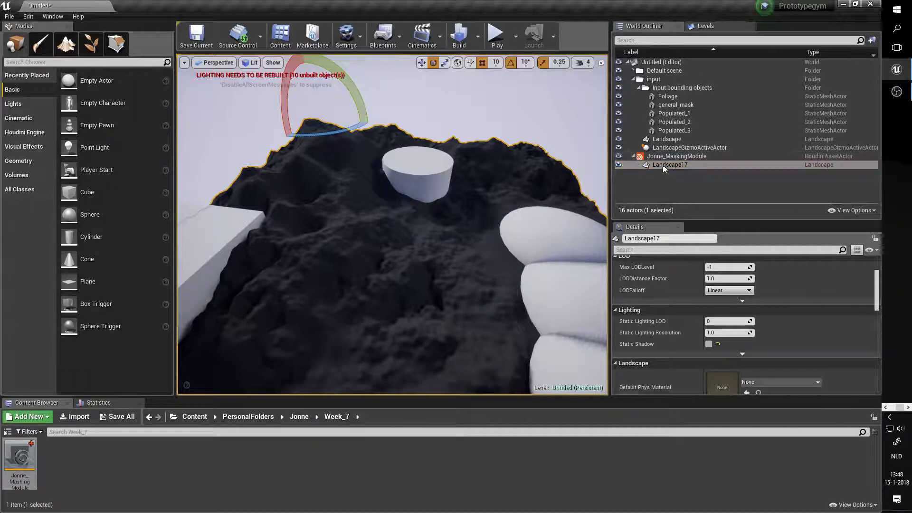
{"action": "key", "text": "Delete"}
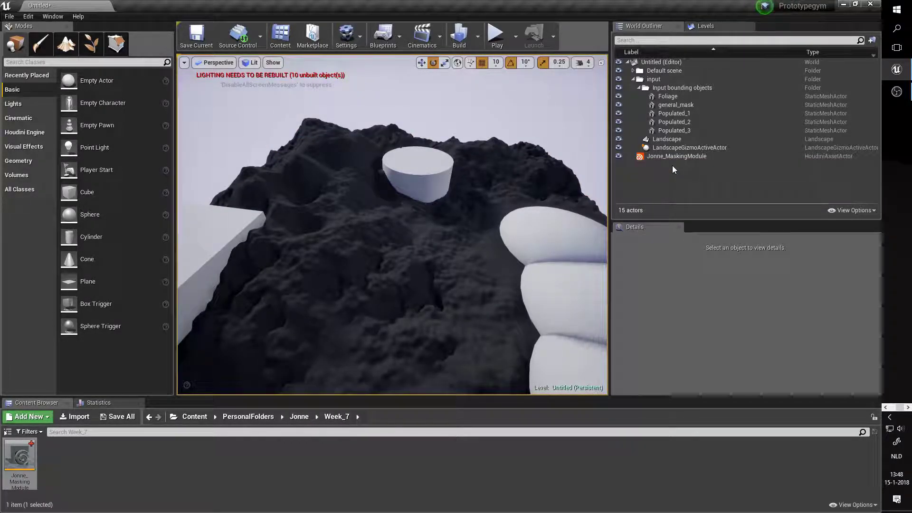
Select Jonne_MaskingModule and run Save to Disk to export its masks to Map export.
{"action": "left_click", "coordinate": [671, 157]}
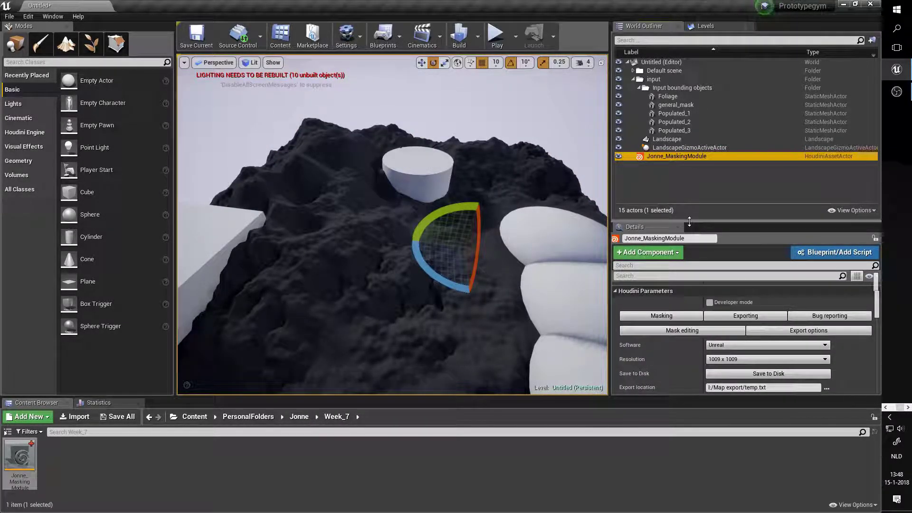
{"action": "left_click_drag", "start_coordinate": [689, 223], "coordinate": [694, 121]}
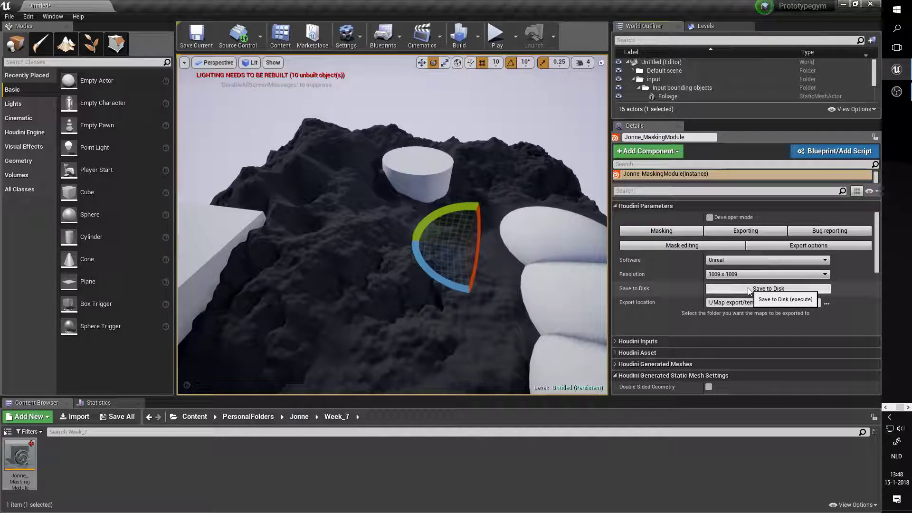
{"action": "left_click", "coordinate": [749, 289]}
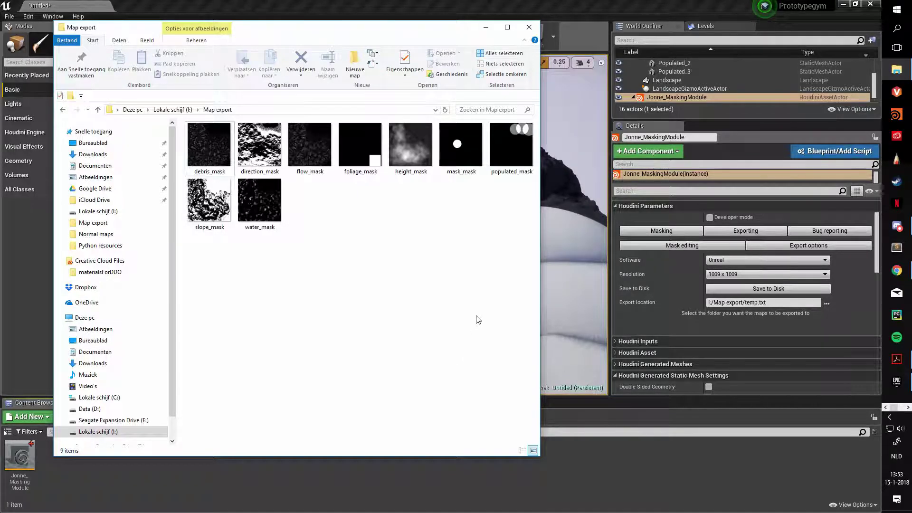
Reposition and widen the Map export window and select the debris_mask and direction_mask images.
{"action": "left_click_drag", "start_coordinate": [426, 29], "coordinate": [374, 93]}
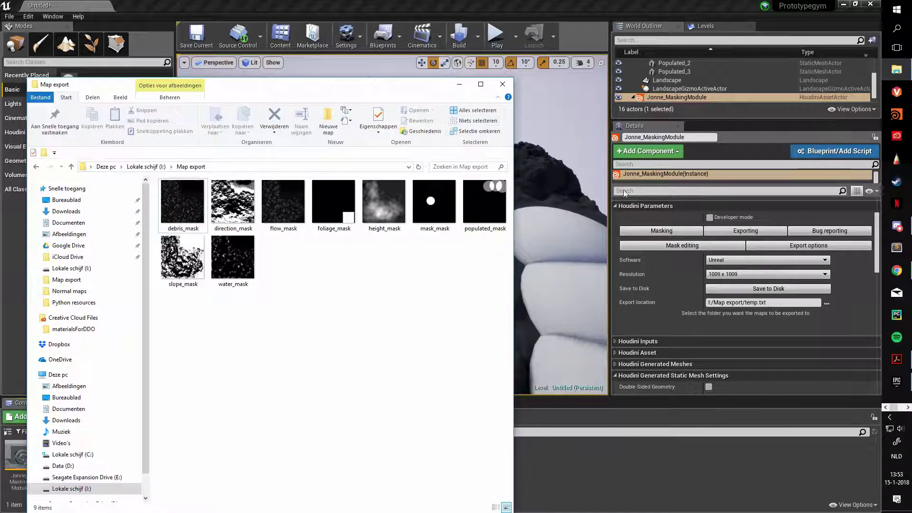
{"action": "left_click", "coordinate": [700, 247]}
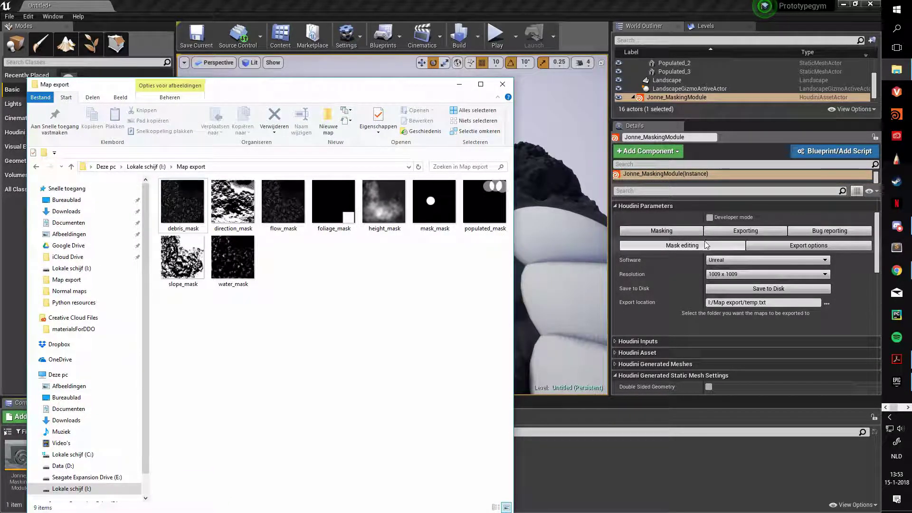
{"action": "left_click_drag", "start_coordinate": [342, 90], "coordinate": [352, 68]}
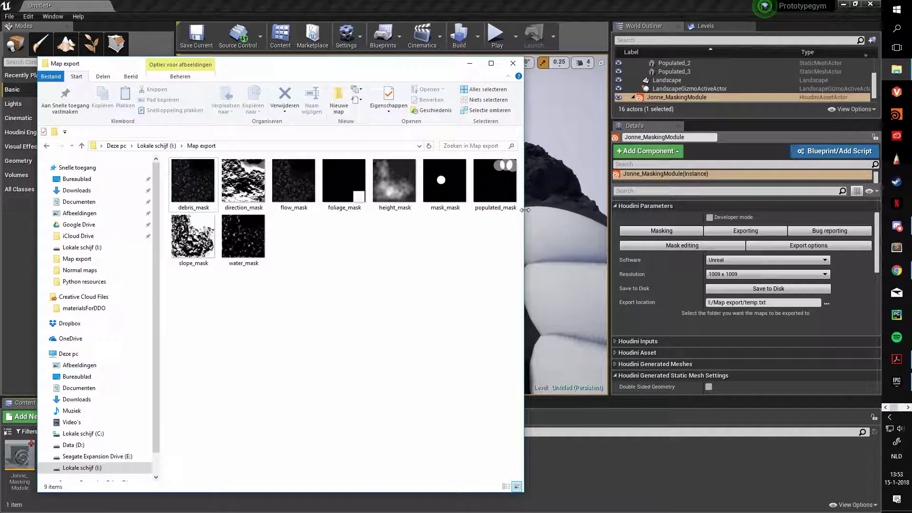
{"action": "left_click_drag", "start_coordinate": [525, 210], "coordinate": [545, 204]}
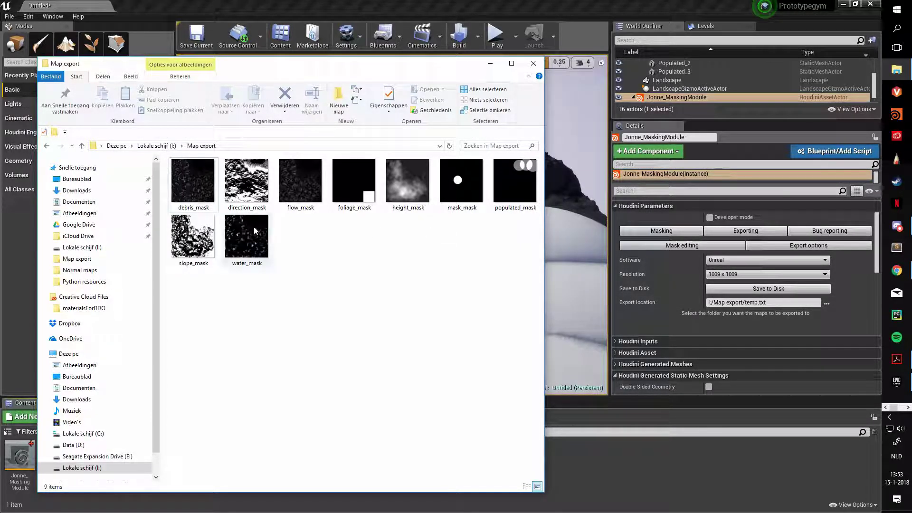
{"action": "left_click", "coordinate": [193, 181]}
{"action": "left_click", "coordinate": [247, 183]}
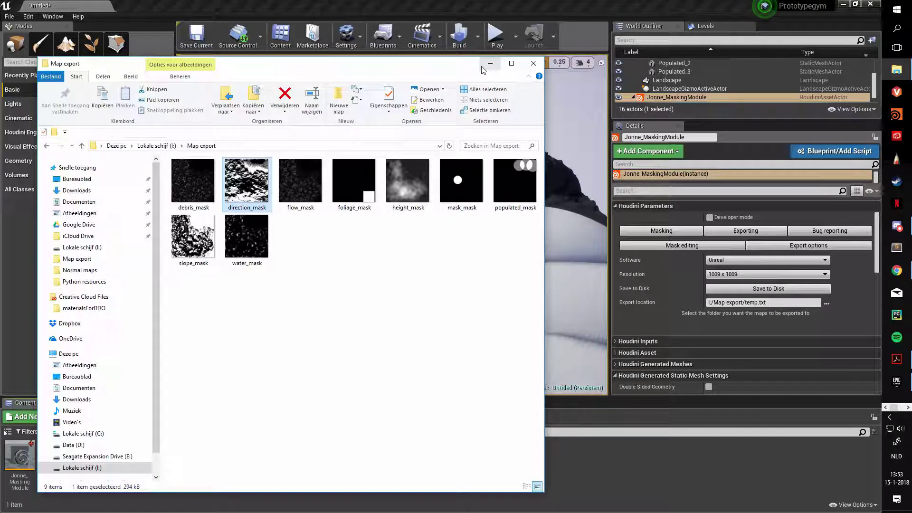
{"action": "left_click_drag", "start_coordinate": [432, 69], "coordinate": [388, 254]}
Orbit the Unreal viewport and pull back to show the whole terrain.
{"action": "left_click_drag", "start_coordinate": [390, 195], "coordinate": [294, 209], "text": "alt"}
{"action": "right_click_drag", "start_coordinate": [391, 194], "coordinate": [528, 204]}
{"action": "right_click_drag", "start_coordinate": [475, 183], "coordinate": [437, 172]}
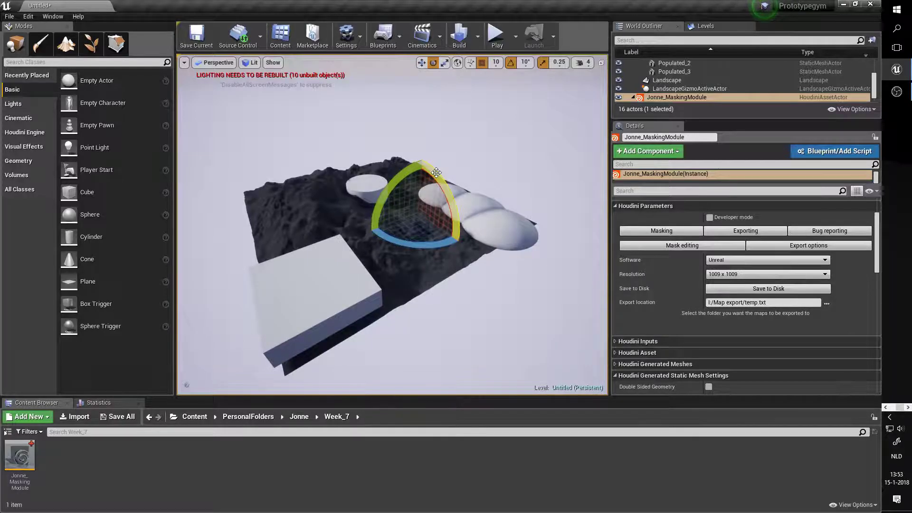
Enlarge the Outliner and select the general_mask cube and Foliage cylinder.
{"action": "left_click", "coordinate": [403, 246]}
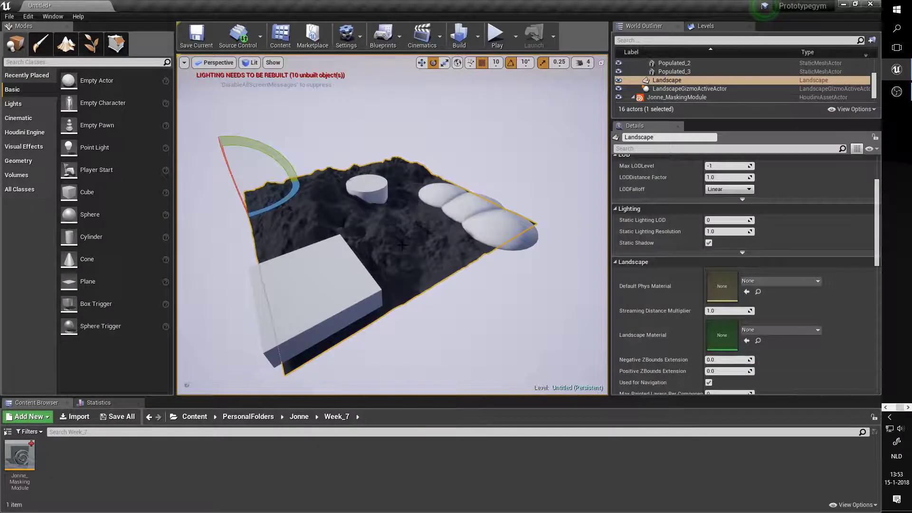
{"action": "key", "text": "Escape"}
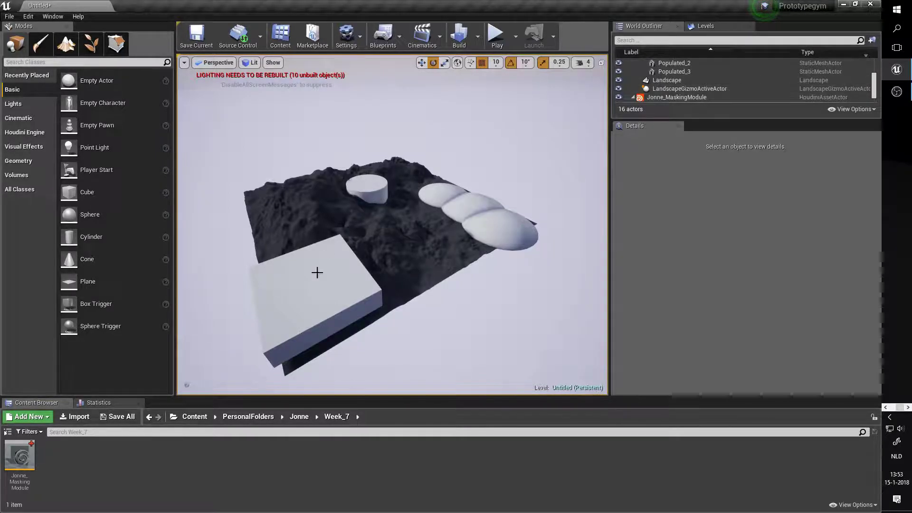
{"action": "left_click_drag", "start_coordinate": [660, 119], "coordinate": [660, 199]}
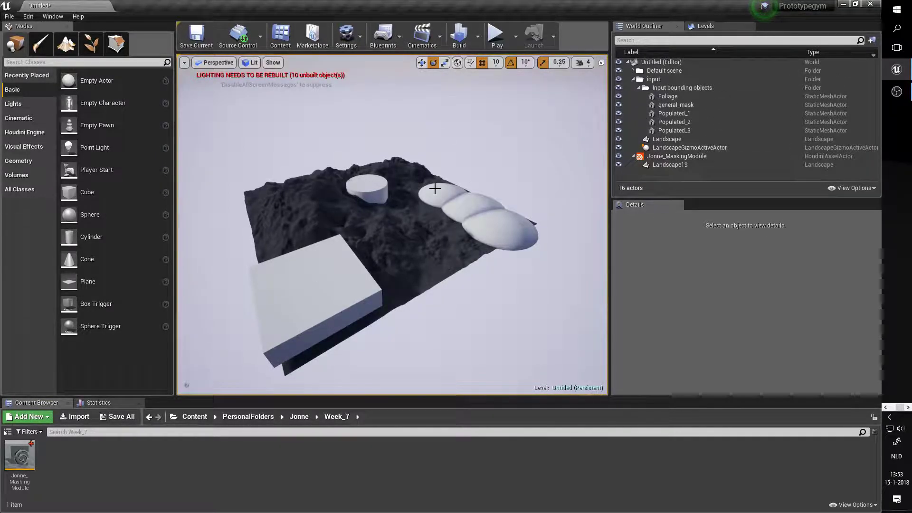
{"action": "left_click", "coordinate": [685, 105]}
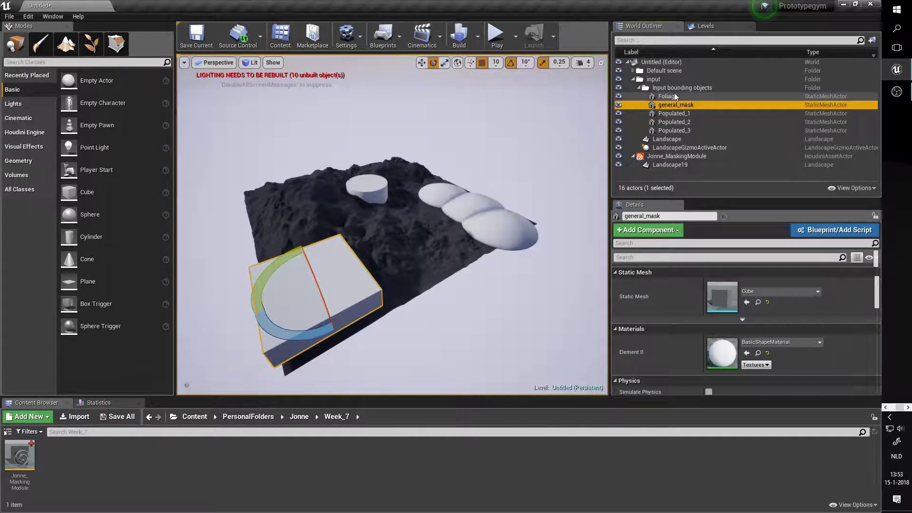
{"action": "left_click", "coordinate": [658, 97]}
Bring up the Map export window beside the editor and select mask_mask and foliage_mask.
{"action": "key", "text": "alt+Tab"}
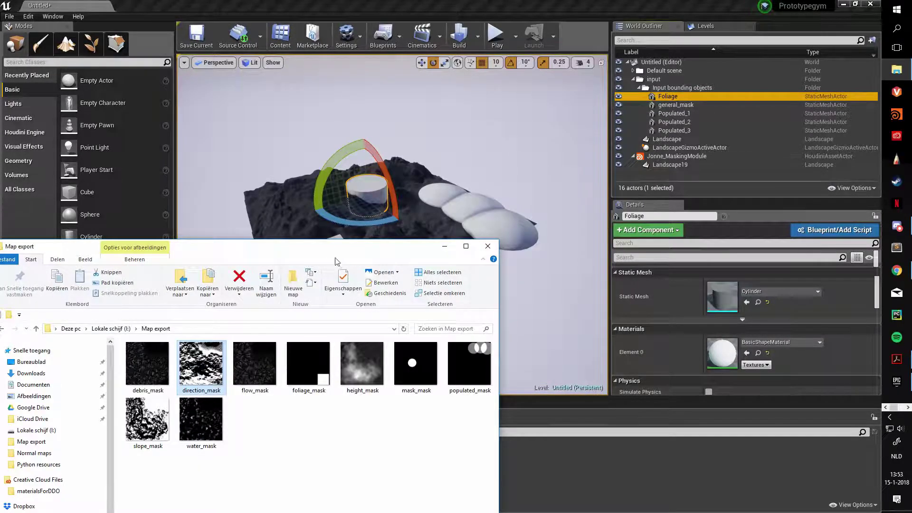
{"action": "left_click_drag", "start_coordinate": [336, 243], "coordinate": [511, 211]}
{"action": "left_click_drag", "start_coordinate": [683, 243], "coordinate": [592, 244]}
{"action": "left_click_drag", "start_coordinate": [460, 211], "coordinate": [751, 137]}
{"action": "left_click", "coordinate": [618, 307]}
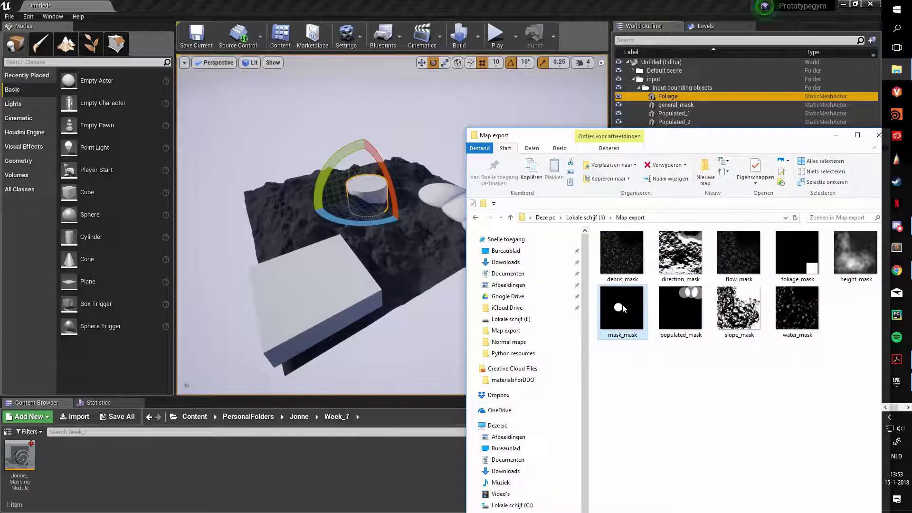
{"action": "left_click", "coordinate": [789, 254]}
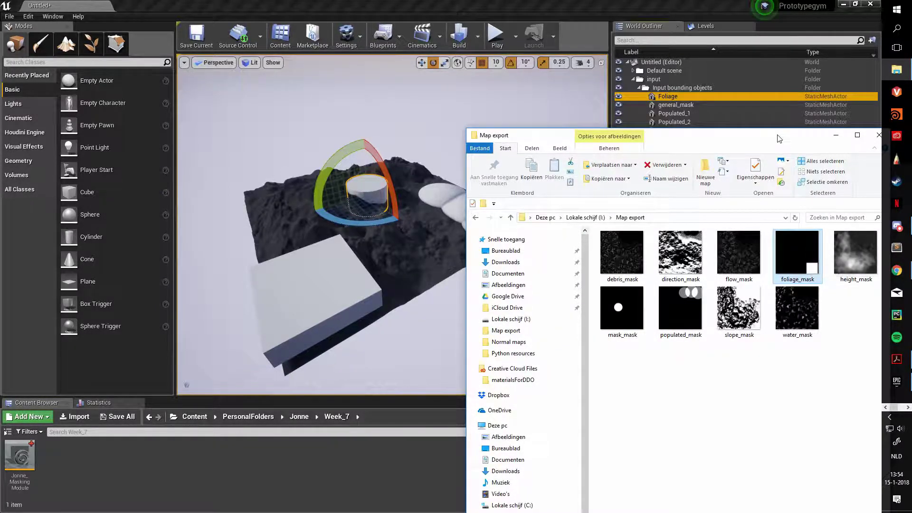
{"action": "left_click_drag", "start_coordinate": [772, 141], "coordinate": [774, 111]}
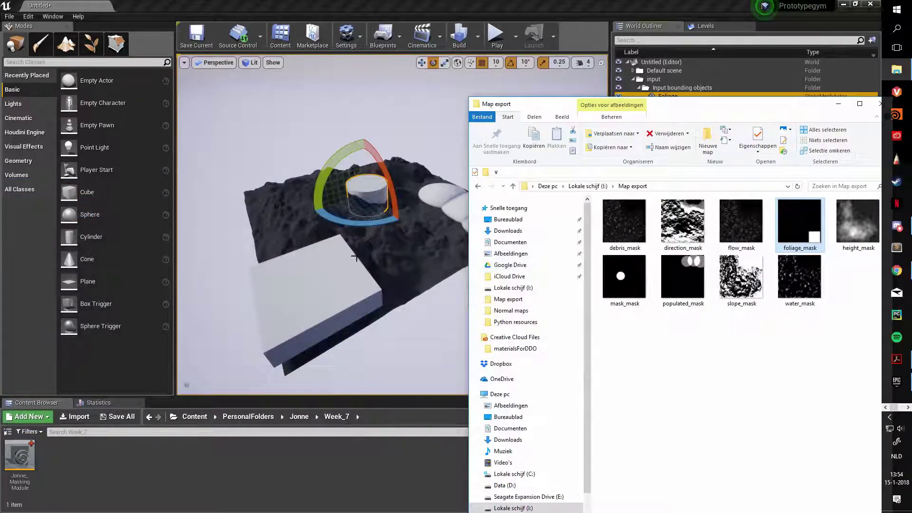
Preview mask_mask and populated_mask in Photos, then widen Explorer so all nine masks fit one row.
{"action": "double_click", "coordinate": [633, 277]}
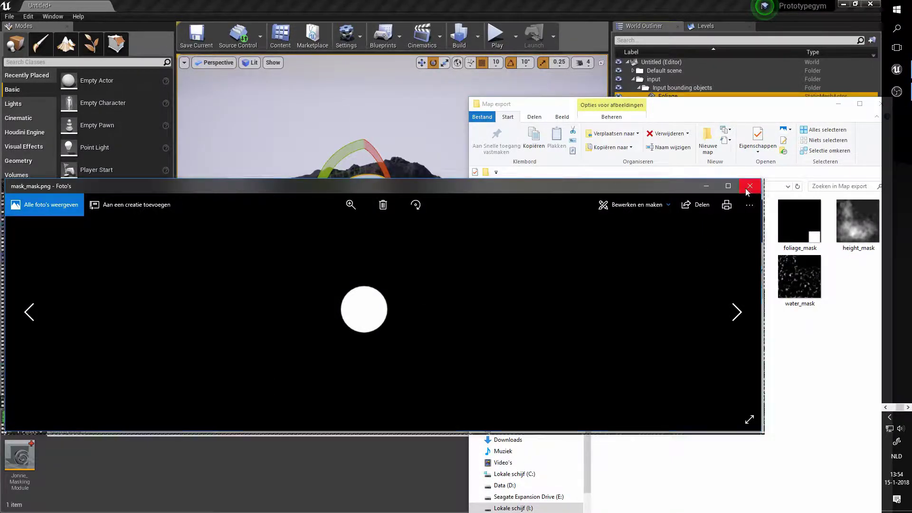
{"action": "left_click", "coordinate": [739, 190]}
{"action": "double_click", "coordinate": [698, 275]}
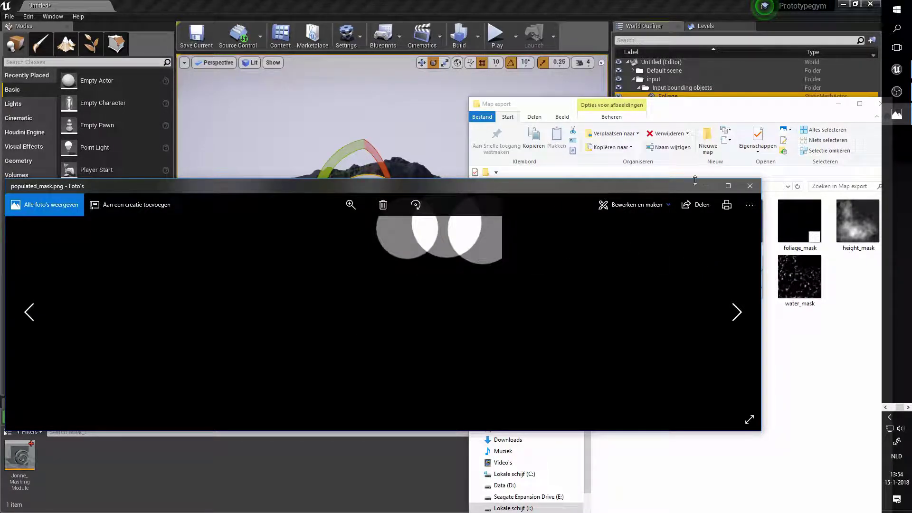
{"action": "left_click", "coordinate": [728, 186]}
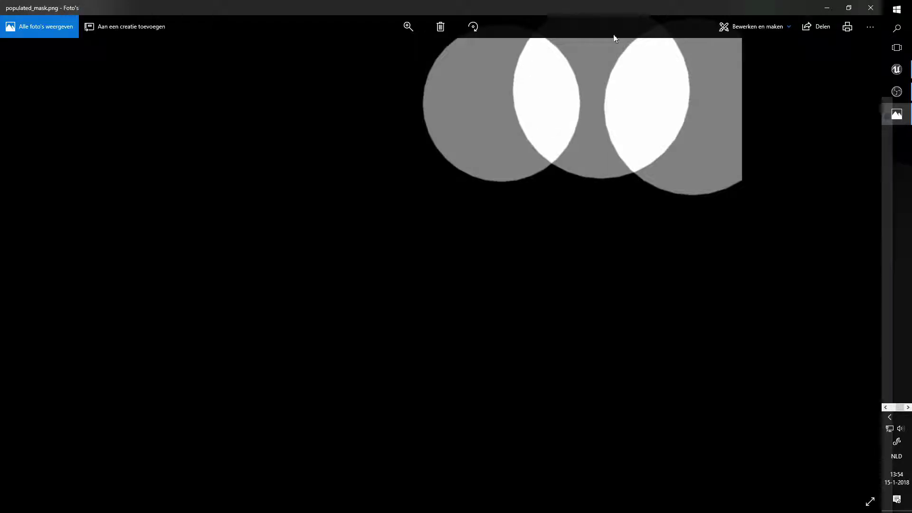
{"action": "left_click", "coordinate": [870, 7]}
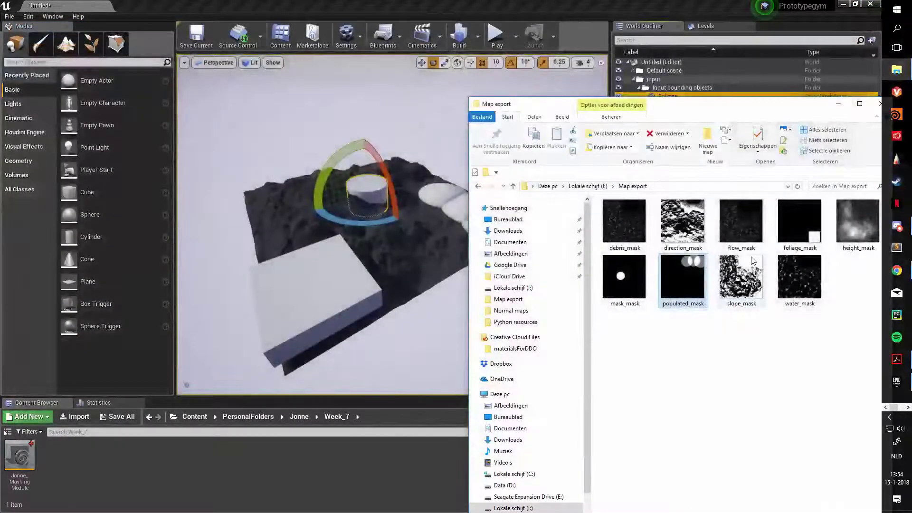
{"action": "left_click_drag", "start_coordinate": [677, 114], "coordinate": [246, 86]}
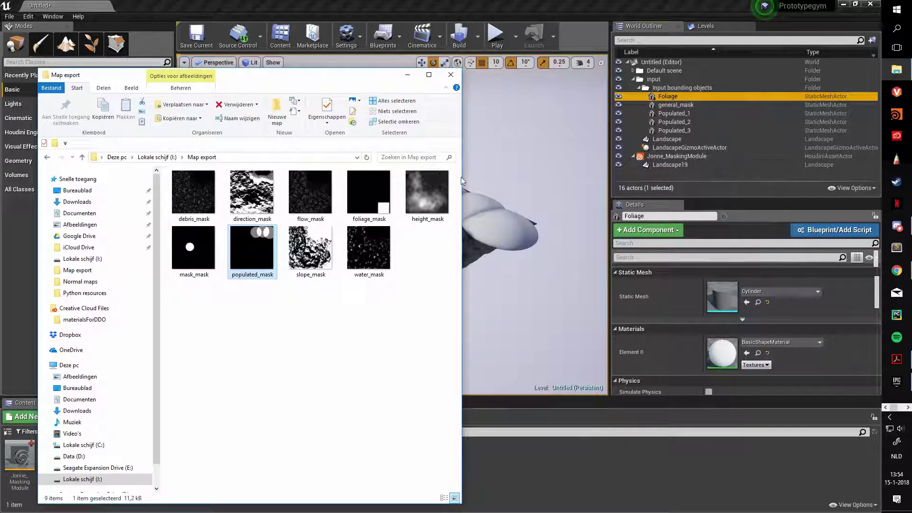
{"action": "left_click_drag", "start_coordinate": [464, 177], "coordinate": [701, 175]}
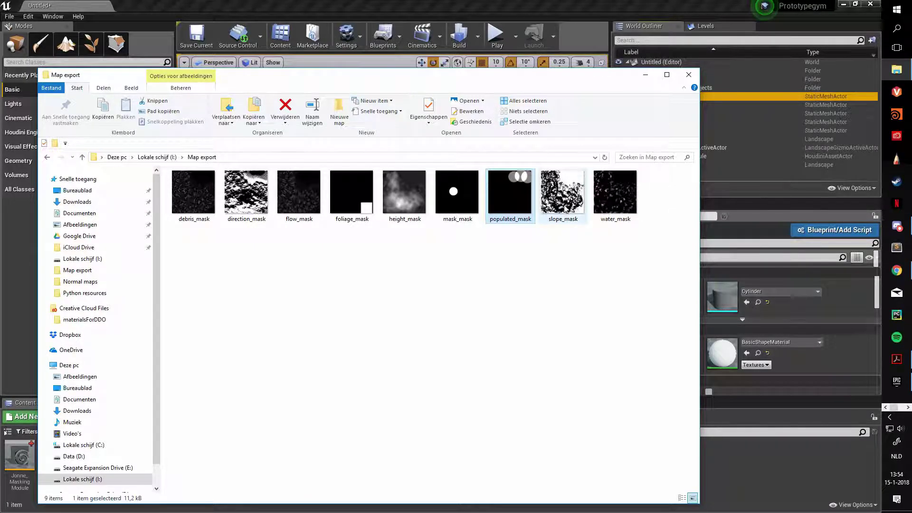
Open direction_mask full-screen, step through the masks to slope_mask.png, and restore the window size.
{"action": "left_click", "coordinate": [256, 193]}
{"action": "double_click", "coordinate": [256, 194]}
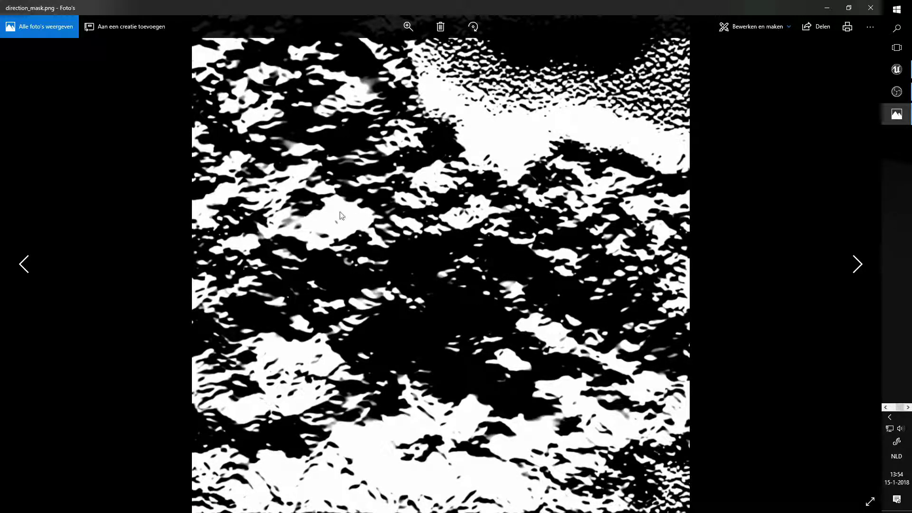
{"action": "key", "text": "Left"}
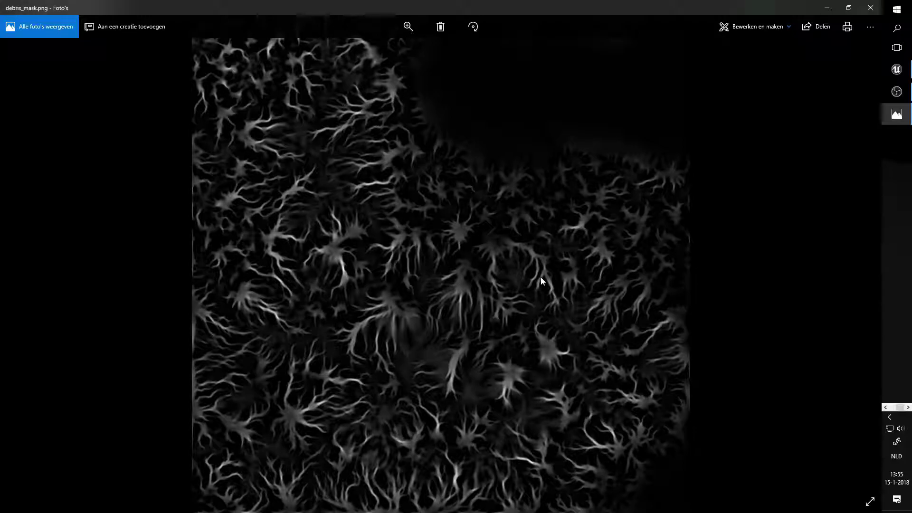
{"action": "key", "text": "Right"}
{"action": "key", "text": "Right"}
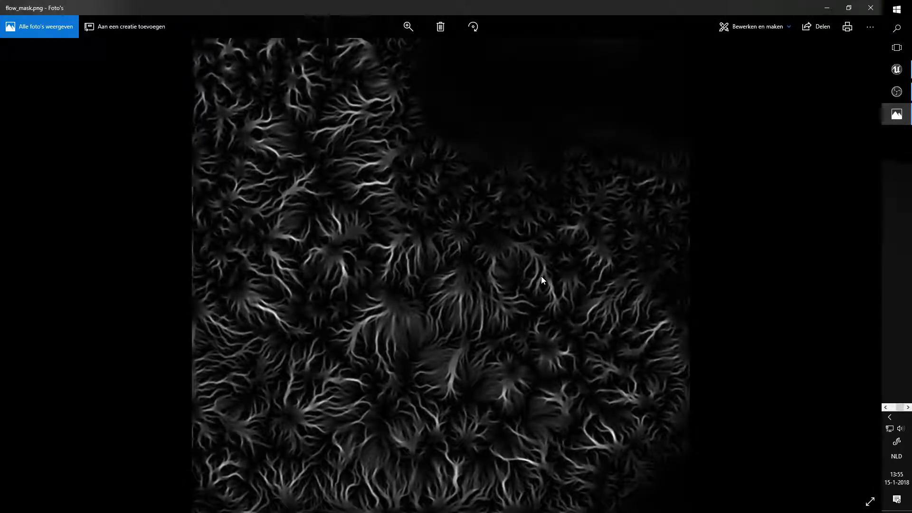
{"action": "key", "text": "Left"}
{"action": "key", "text": "Right"}
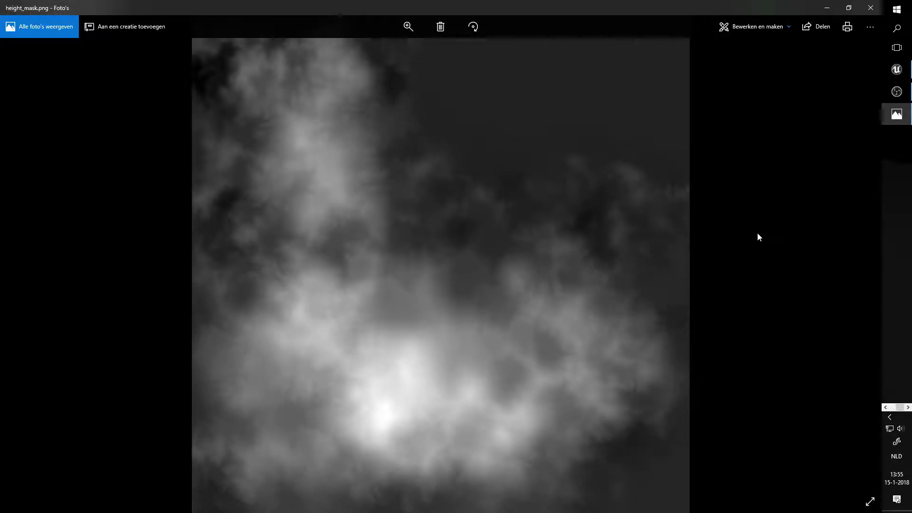
{"action": "key", "text": "Right"}
{"action": "key", "text": "Right"}
{"action": "key", "text": "Right"}
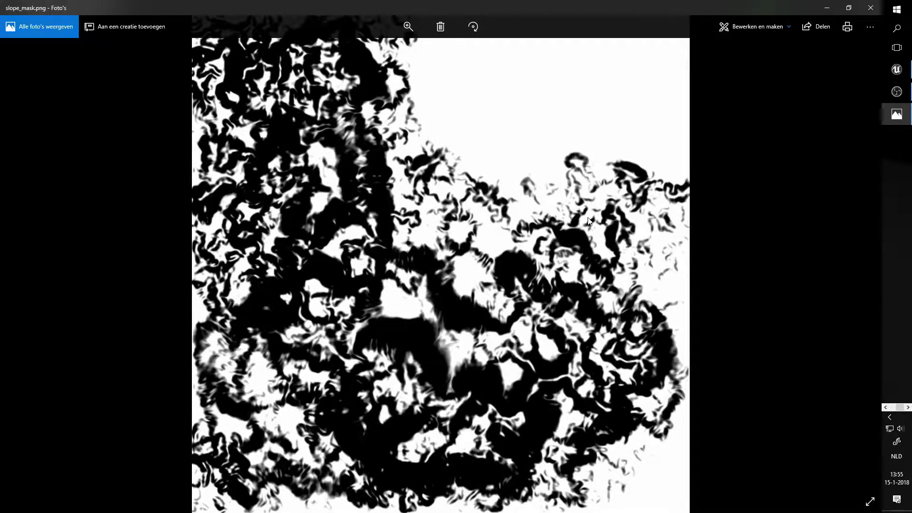
{"action": "left_click", "coordinate": [849, 7]}
Minimize Explorer, resize the Photos window, view water_mask.png, then close Photos.
{"action": "left_click", "coordinate": [649, 76]}
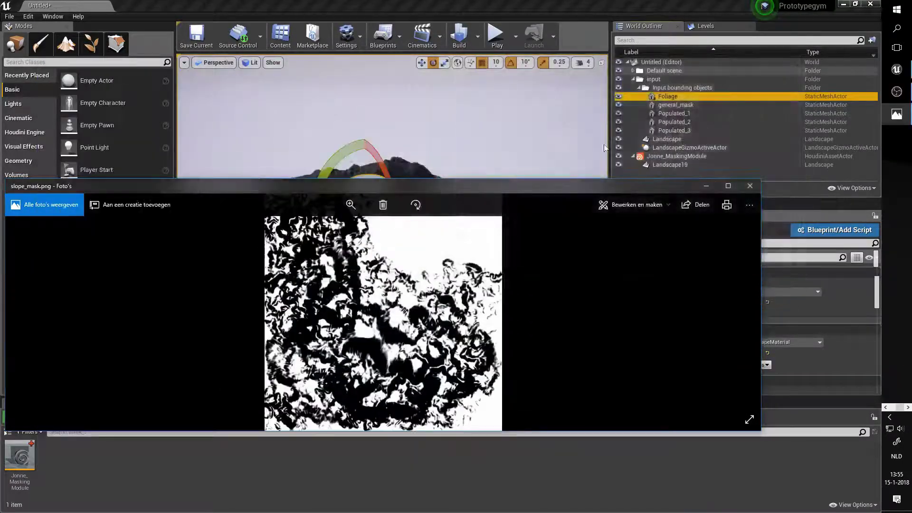
{"action": "left_click_drag", "start_coordinate": [764, 199], "coordinate": [437, 199]}
{"action": "left_click_drag", "start_coordinate": [293, 188], "coordinate": [743, 211]}
{"action": "left_click_drag", "start_coordinate": [464, 267], "coordinate": [573, 268]}
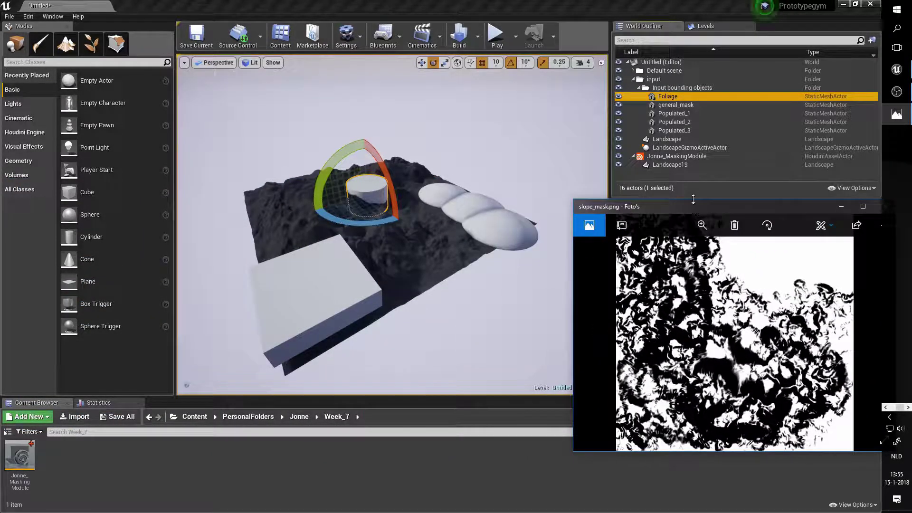
{"action": "left_click_drag", "start_coordinate": [699, 200], "coordinate": [713, 123]}
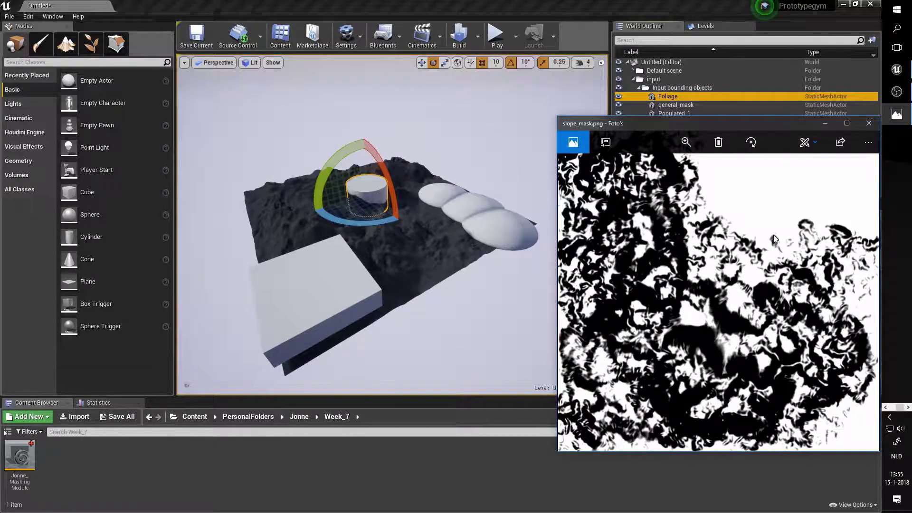
{"action": "key", "text": "Right"}
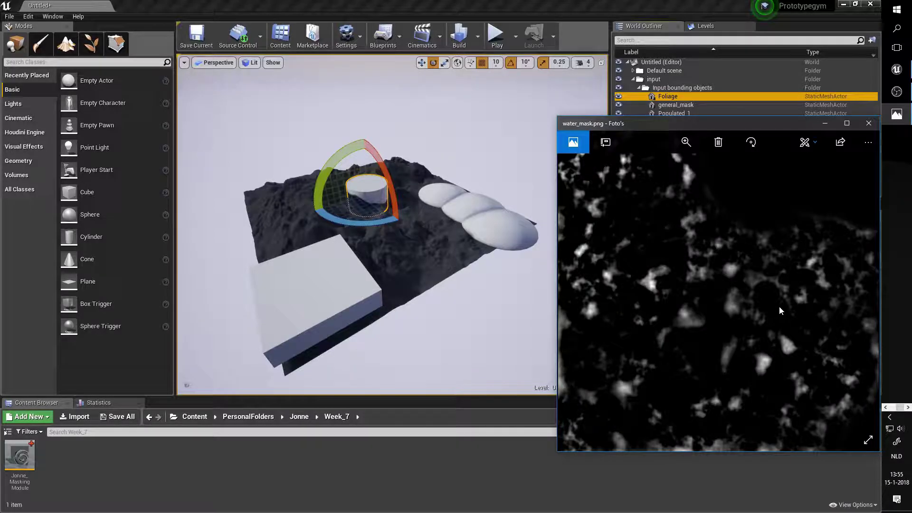
{"action": "left_click", "coordinate": [869, 125]}
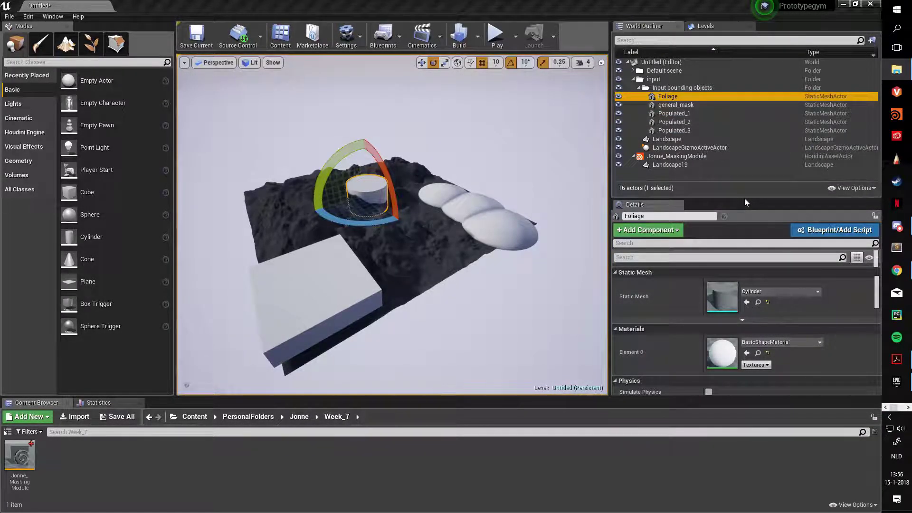
On Jonne_MaskingModule's Masking page, change Object Nr 2 from Foliage to Noise and show its noise types.
{"action": "left_click", "coordinate": [696, 158]}
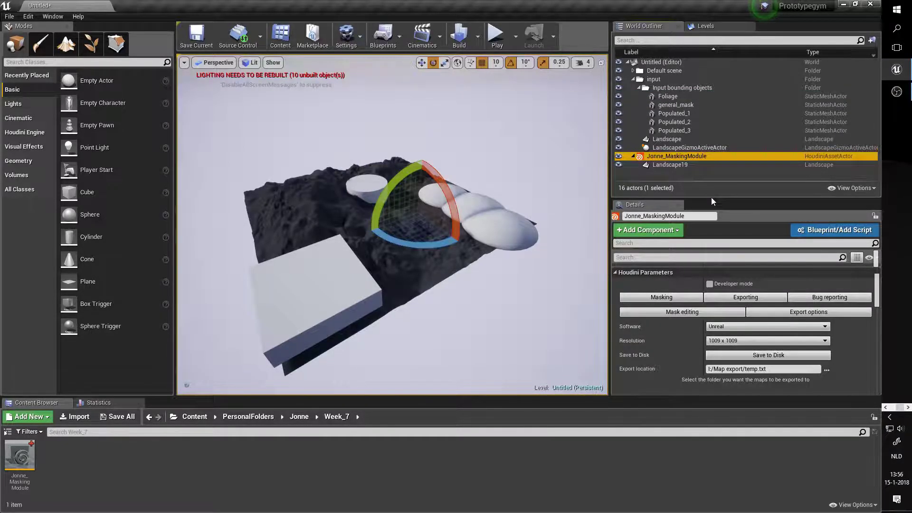
{"action": "left_click_drag", "start_coordinate": [712, 199], "coordinate": [712, 91]}
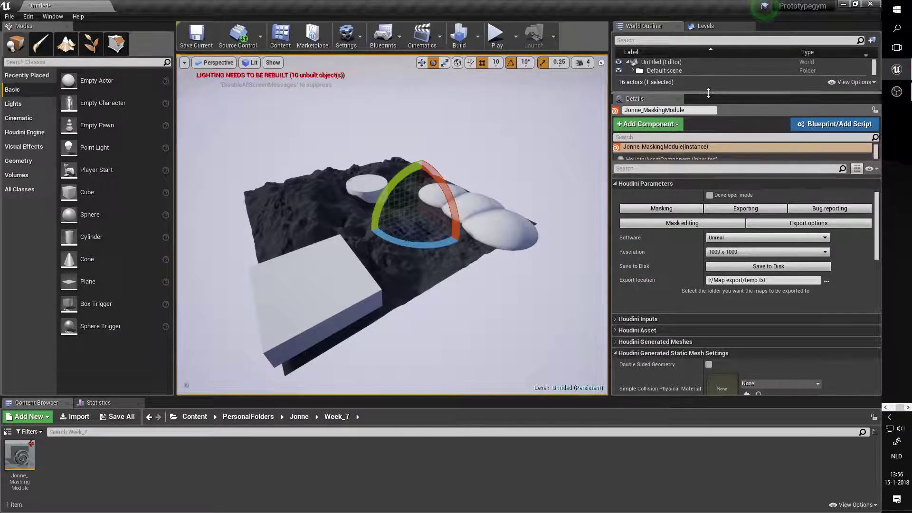
{"action": "left_click", "coordinate": [664, 210]}
{"action": "scroll", "coordinate": [719, 291], "scroll_direction": "down", "scroll_amount": 6}
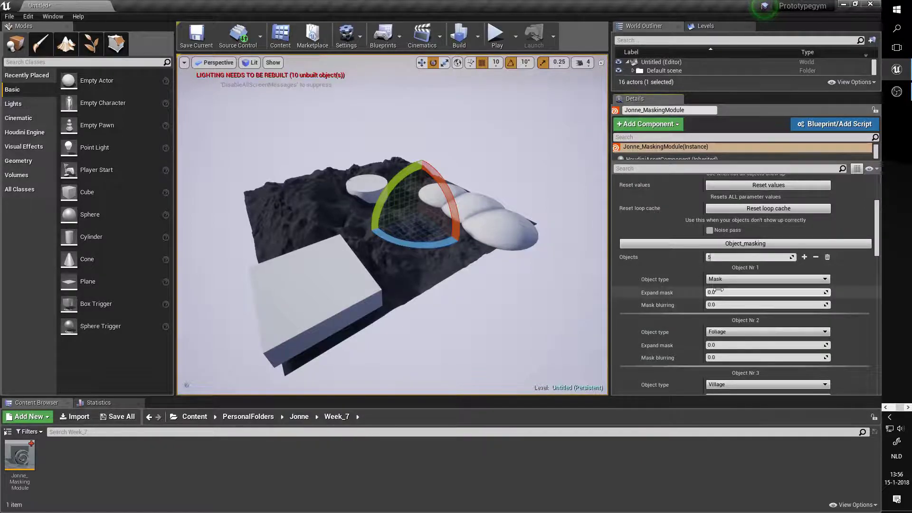
{"action": "scroll", "coordinate": [720, 287], "scroll_direction": "down", "scroll_amount": 1}
{"action": "left_click", "coordinate": [720, 240]}
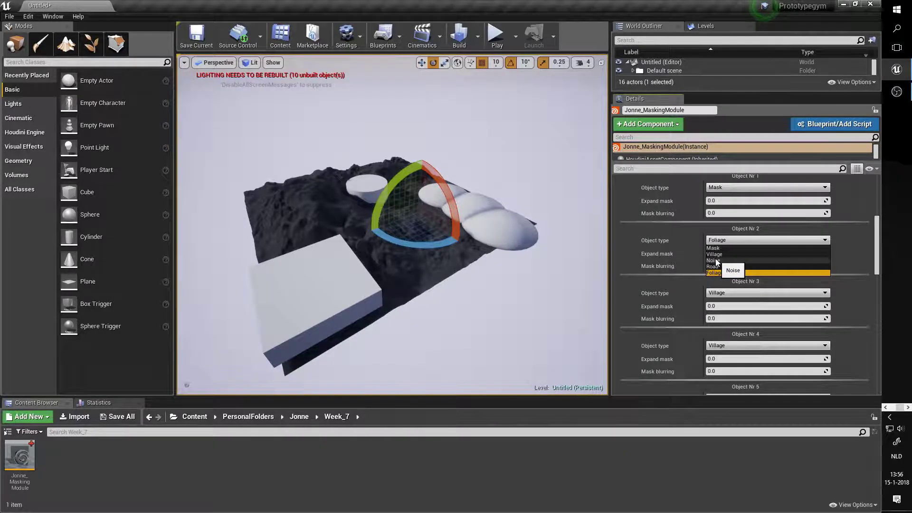
{"action": "left_click", "coordinate": [718, 261]}
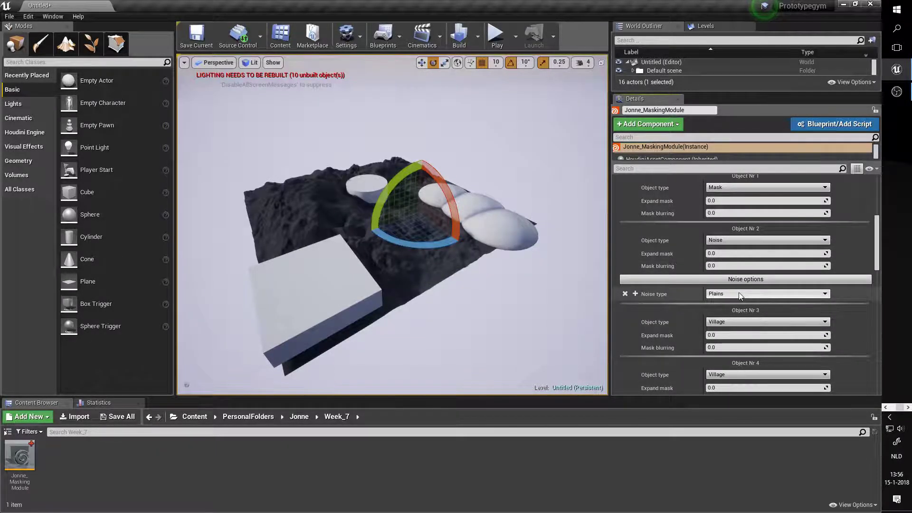
{"action": "left_click", "coordinate": [740, 293]}
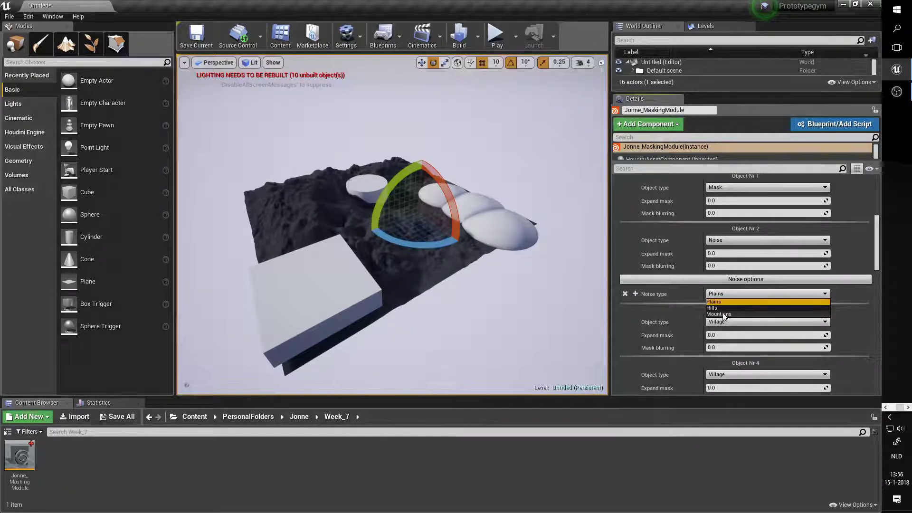
Keep Plains as the noise type and fly the viewport over to the general_mask box.
{"action": "left_click", "coordinate": [723, 302]}
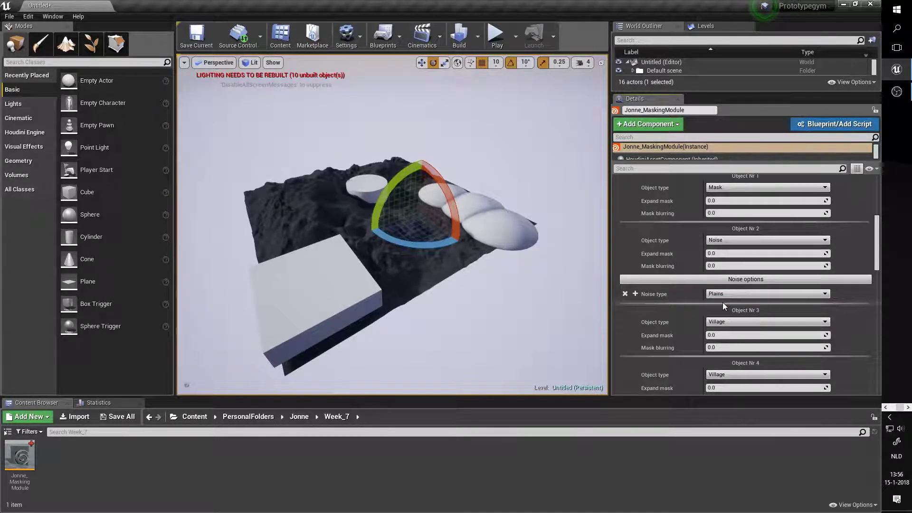
{"action": "key", "text": "w"}
{"action": "right_click_drag", "start_coordinate": [388, 198], "coordinate": [375, 194]}
{"action": "scroll", "coordinate": [733, 285], "scroll_direction": "up", "scroll_amount": 4}
{"action": "mouse_move", "coordinate": [480, 233]}
{"action": "right_mouse_down"}
{"action": "mouse_move", "coordinate": [476, 247]}
{"action": "mouse_move", "coordinate": [418, 240]}
{"action": "mouse_move", "coordinate": [463, 233]}
{"action": "right_mouse_up"}
{"action": "key", "text": "s"}
{"action": "key", "text": "w"}
{"action": "scroll", "coordinate": [725, 279], "scroll_direction": "up", "scroll_amount": 1}
{"action": "scroll", "coordinate": [724, 279], "scroll_direction": "down", "scroll_amount": 1}
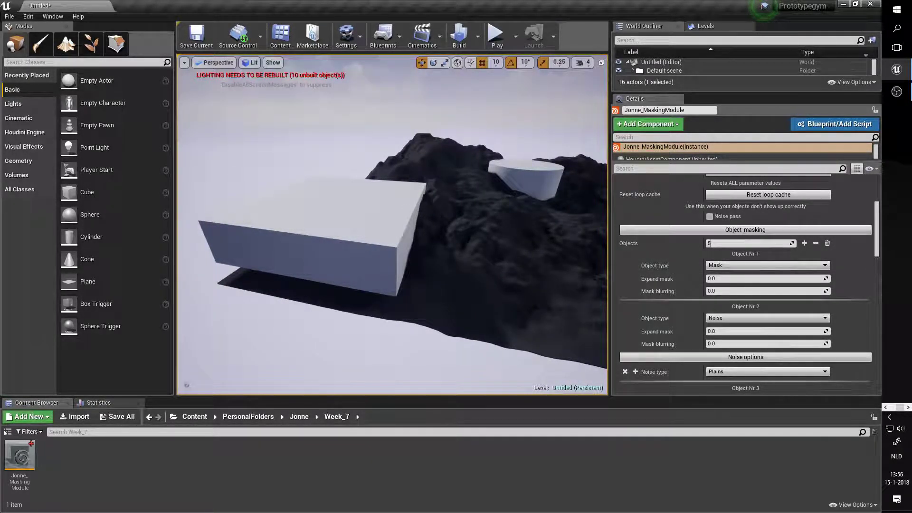
Raise the general_mask box above the terrain and check the regenerated Landscape22 in the Outliner.
{"action": "left_click", "coordinate": [353, 202]}
{"action": "left_click_drag", "start_coordinate": [336, 193], "coordinate": [331, 113]}
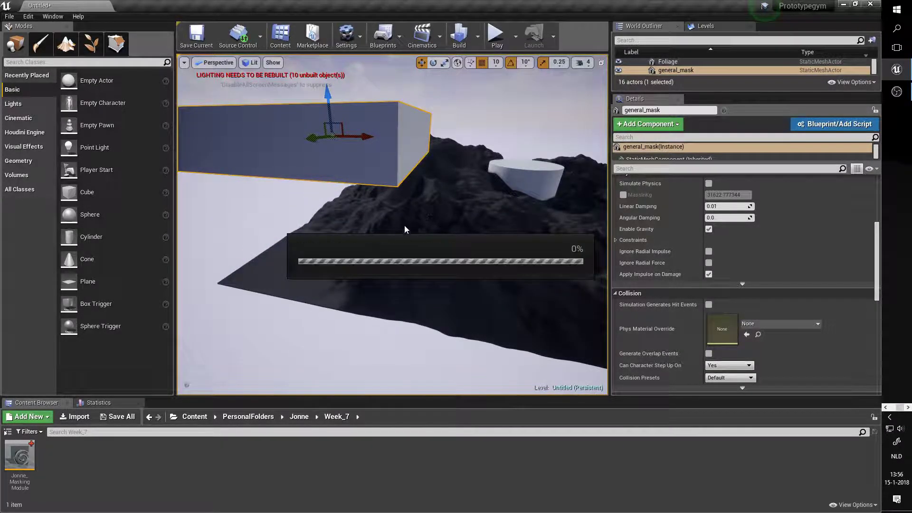
{"action": "right_click_drag", "start_coordinate": [386, 231], "coordinate": [411, 189]}
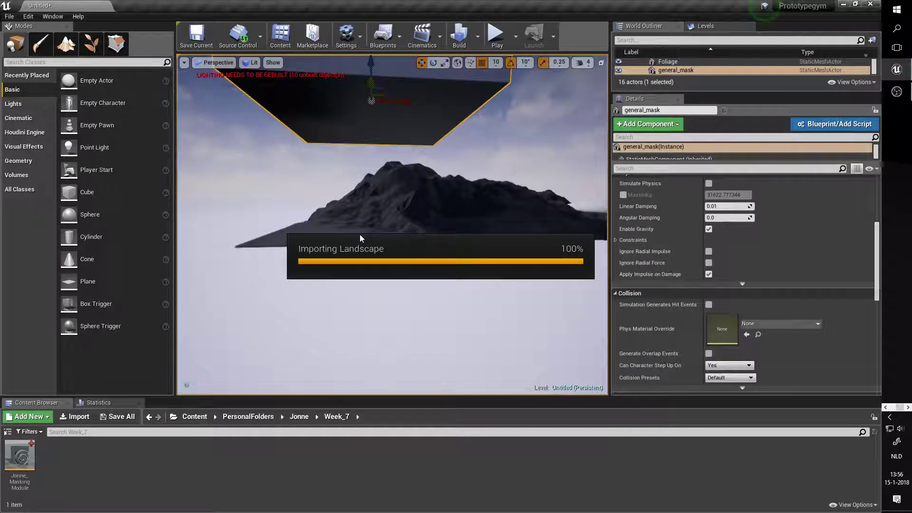
{"action": "right_click_drag", "start_coordinate": [377, 233], "coordinate": [377, 233]}
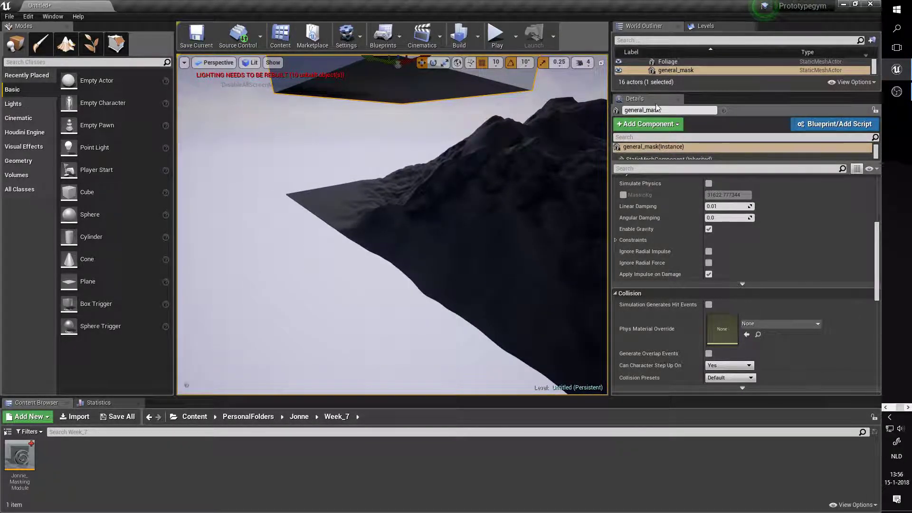
{"action": "left_click_drag", "start_coordinate": [657, 162], "coordinate": [643, 187]}
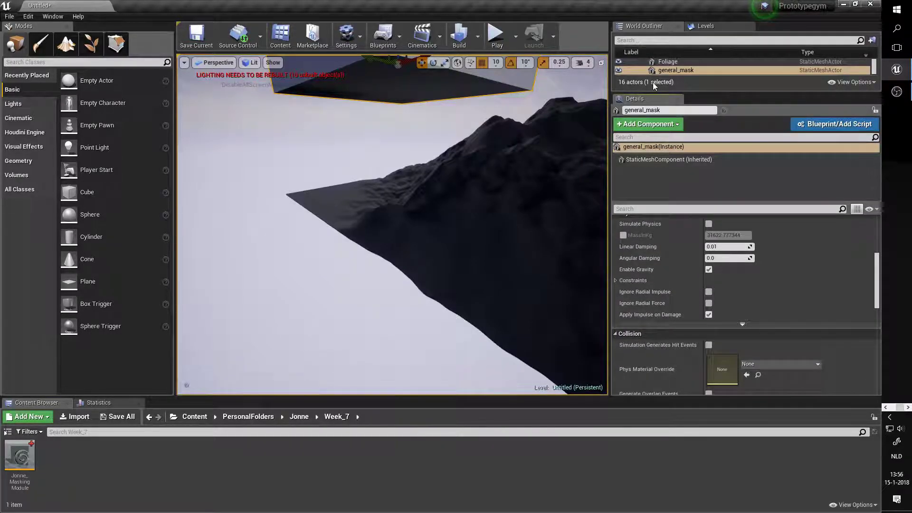
{"action": "left_click_drag", "start_coordinate": [653, 93], "coordinate": [650, 212]}
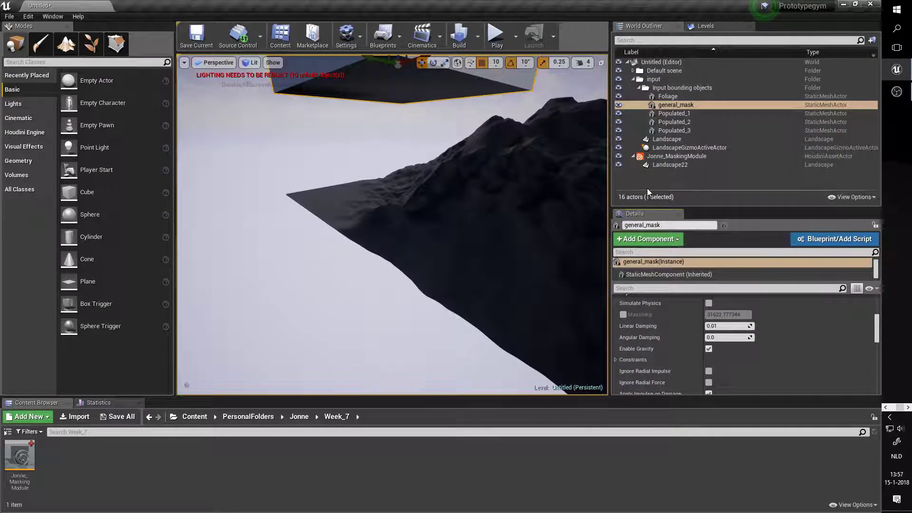
Review Jonne_MaskingModule's Bug reporting form: the Issue, Recreation and Unreal engine version fields.
{"action": "left_click", "coordinate": [661, 158]}
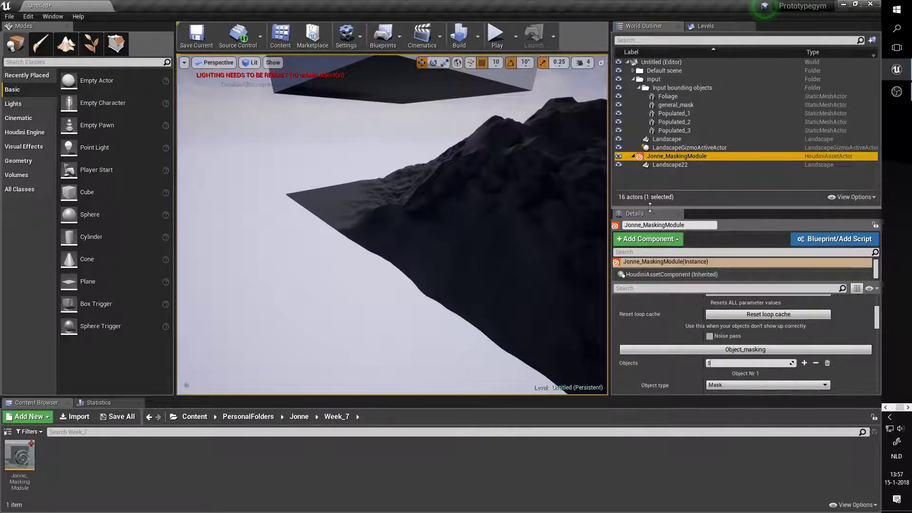
{"action": "left_click_drag", "start_coordinate": [650, 208], "coordinate": [650, 83]}
{"action": "scroll", "coordinate": [757, 275], "scroll_direction": "up", "scroll_amount": 5}
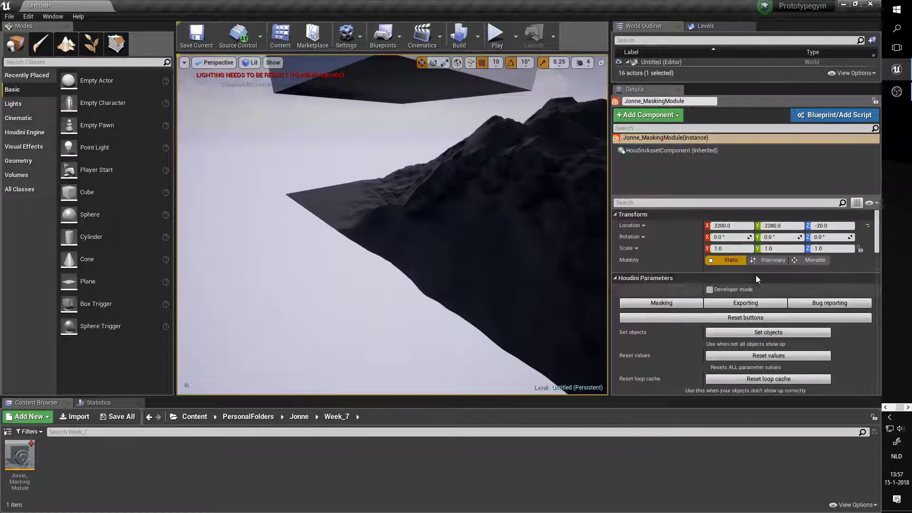
{"action": "left_click", "coordinate": [830, 305]}
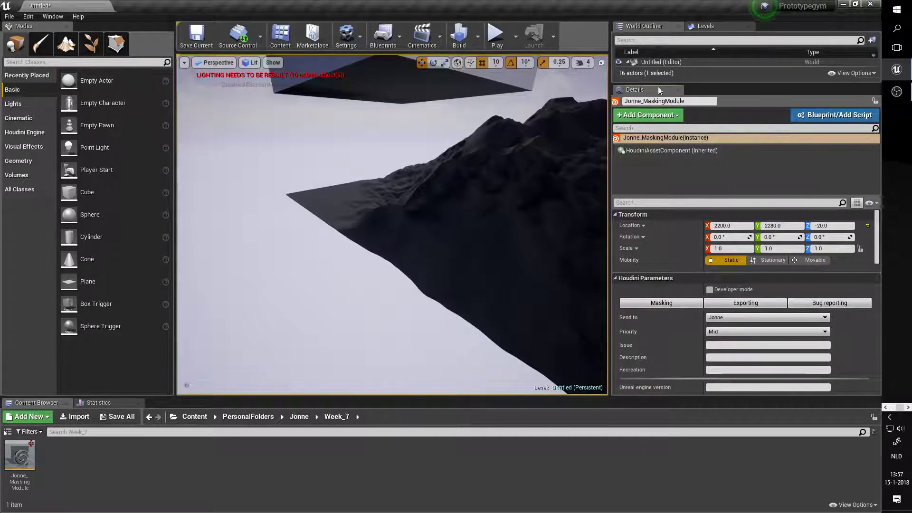
{"action": "left_click_drag", "start_coordinate": [658, 84], "coordinate": [658, 76]}
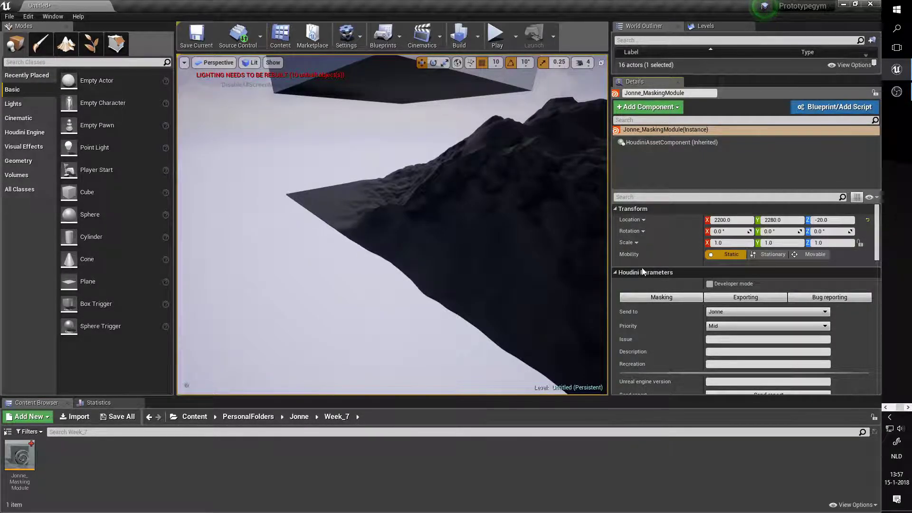
{"action": "left_click_drag", "start_coordinate": [640, 190], "coordinate": [642, 127]}
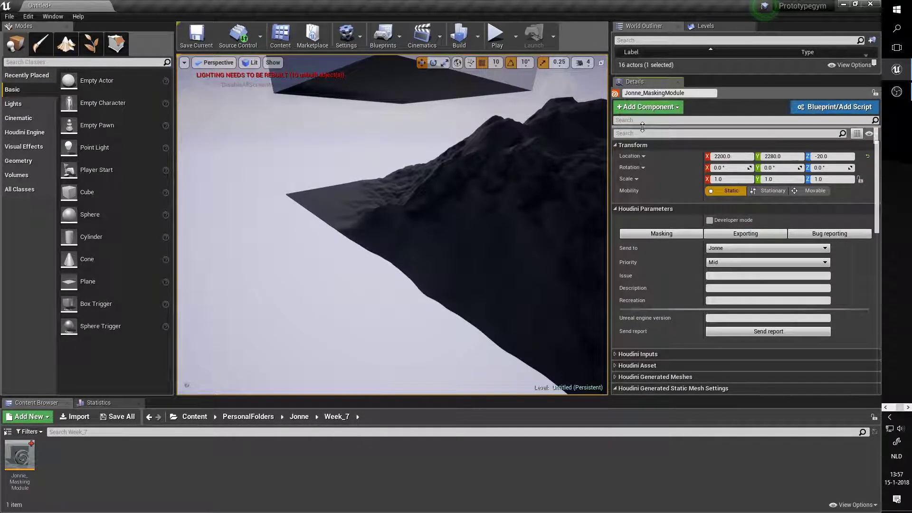
{"action": "scroll", "coordinate": [700, 259], "scroll_direction": "down", "scroll_amount": 1}
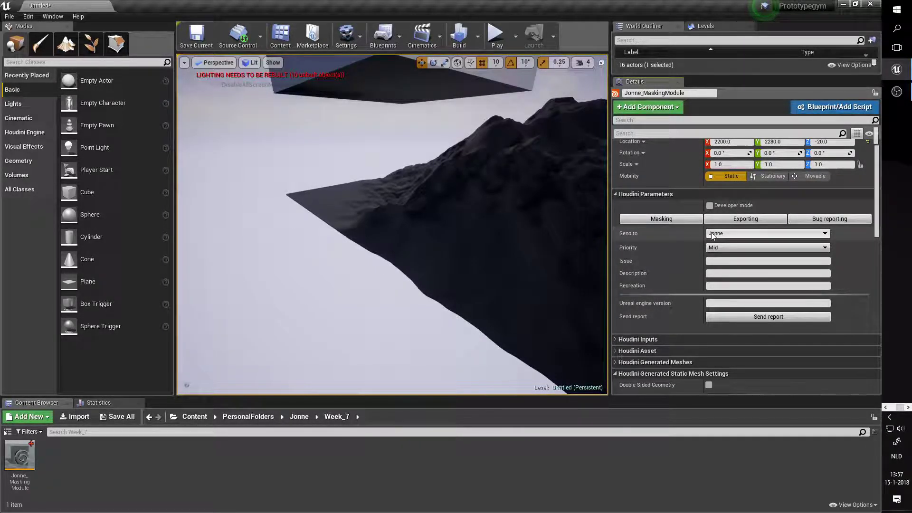
{"action": "left_click", "coordinate": [726, 261]}
{"action": "left_click", "coordinate": [724, 286]}
{"action": "left_click", "coordinate": [732, 303]}
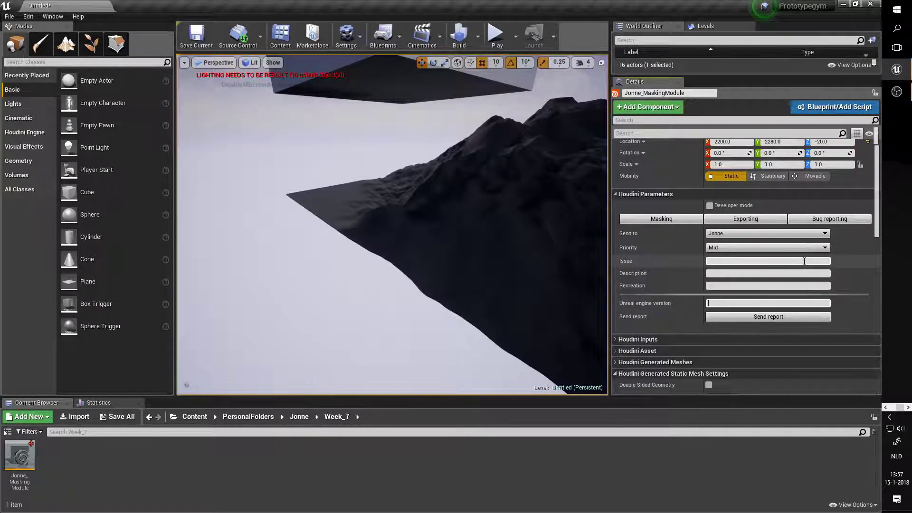
Return to the Masking page and fly the viewport back toward the spheres.
{"action": "right_click_drag", "start_coordinate": [534, 234], "coordinate": [574, 250]}
{"action": "key", "text": "s"}
{"action": "left_click", "coordinate": [679, 224]}
{"action": "key", "text": "s"}
{"action": "key", "text": "w"}
{"action": "key", "text": "s"}
{"action": "key", "text": "w"}
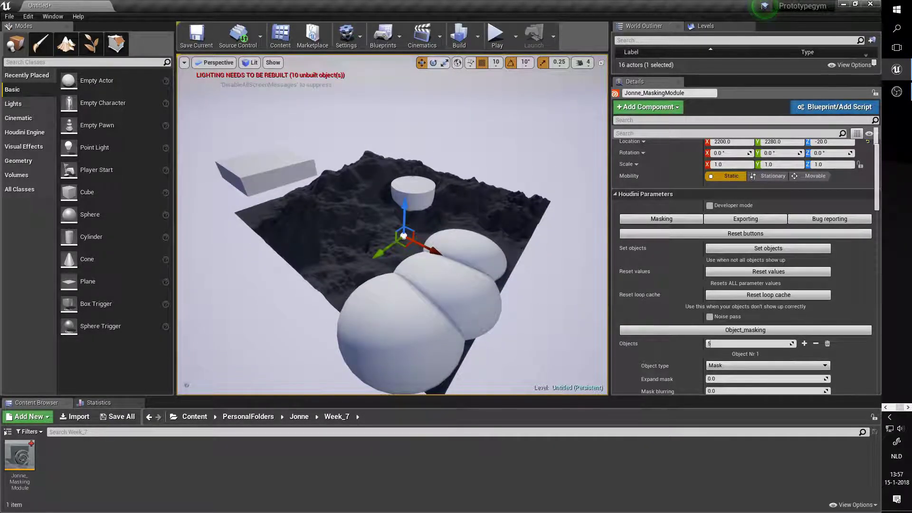